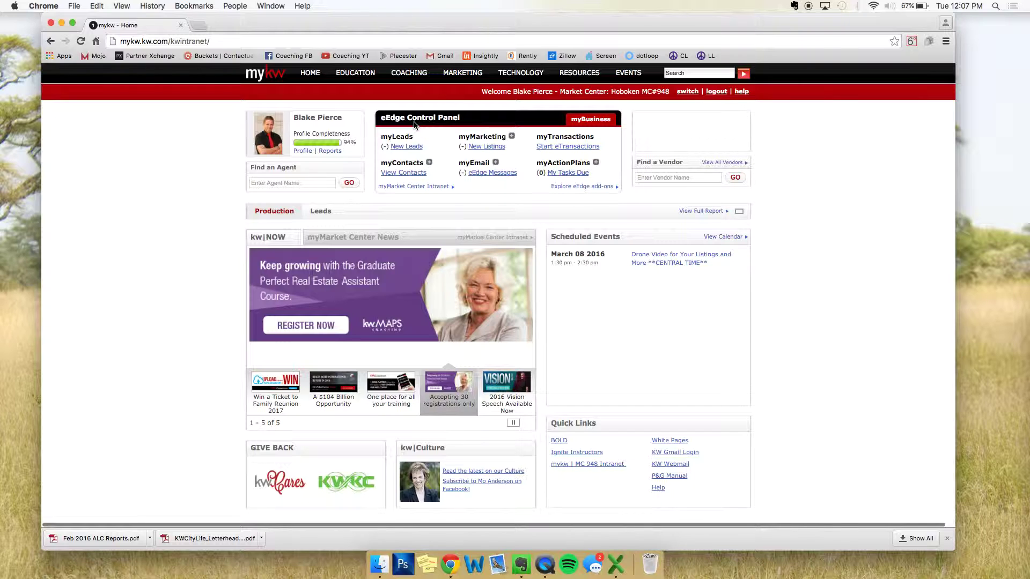
Open the form for adding a new contact in myContacts and review its Timeframe and Type options.
left_click(429, 163)
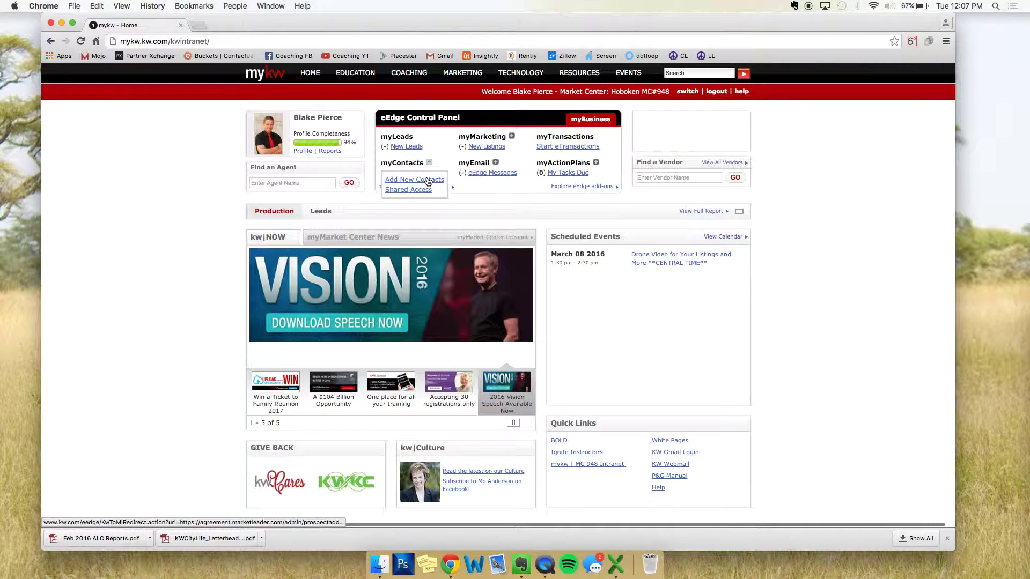
left_click(427, 180)
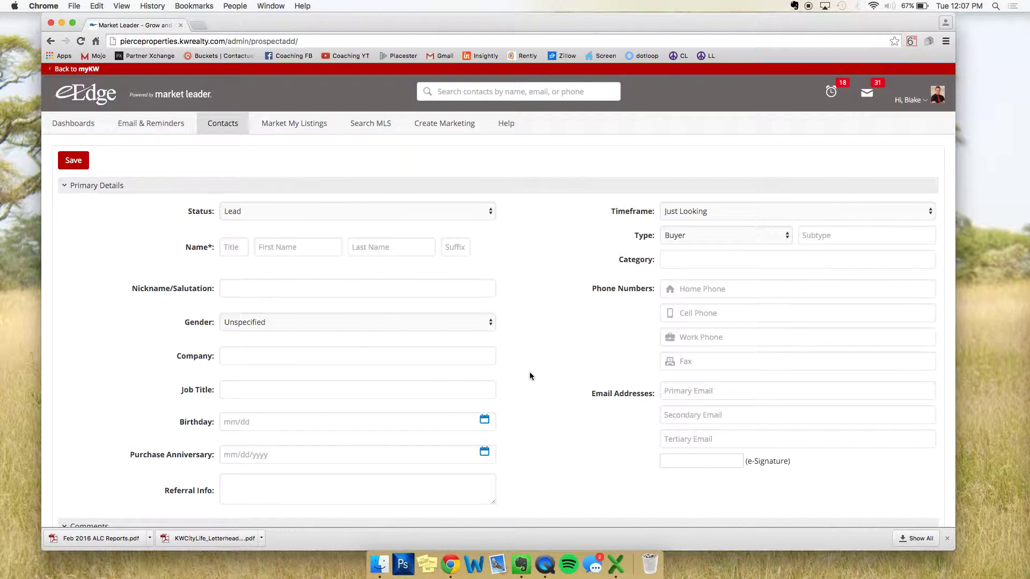
scroll(529, 376, "down", 3)
scroll(529, 375, "up", 3)
left_click(756, 216)
left_click(869, 210)
left_click(728, 236)
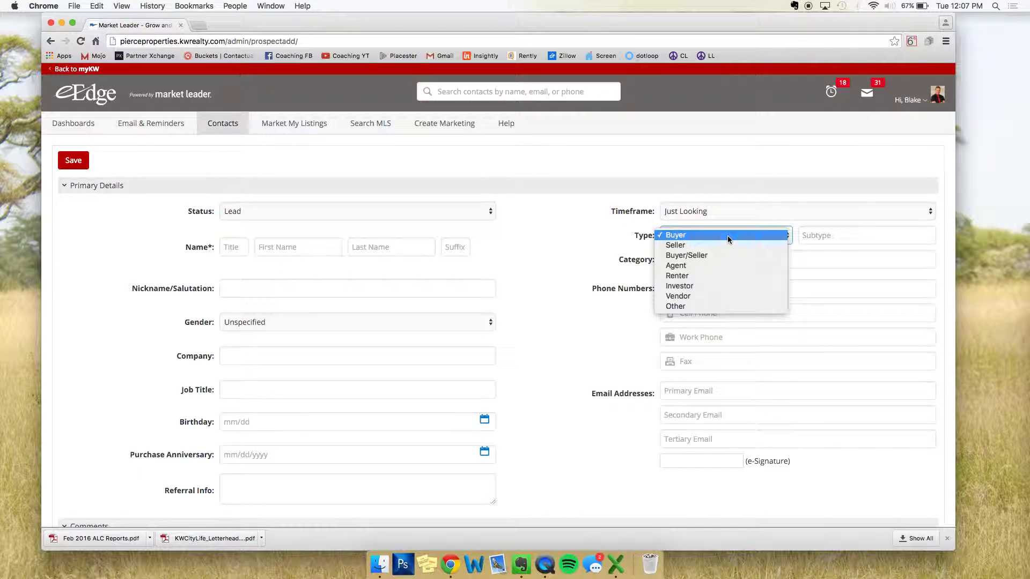
left_click(727, 235)
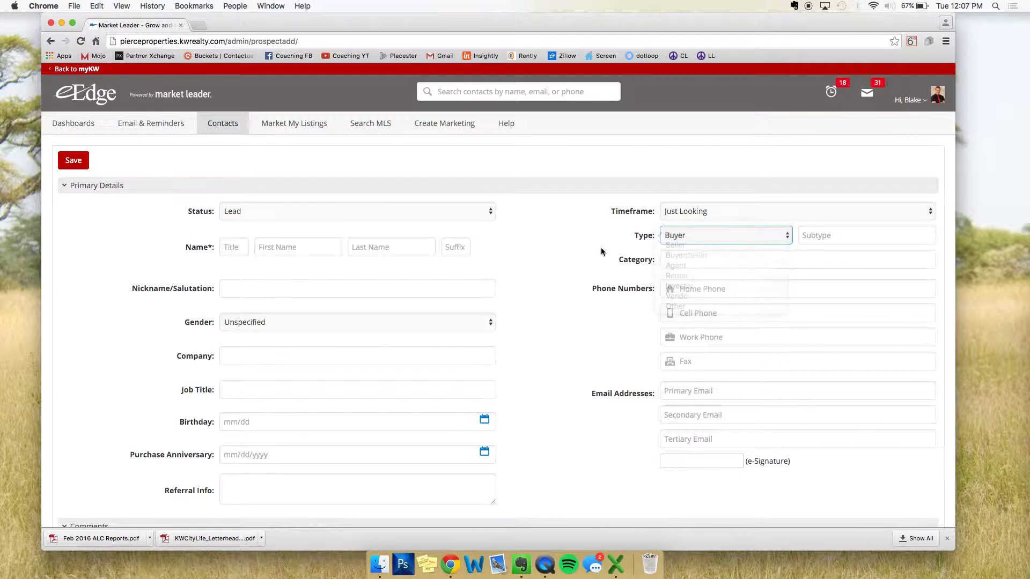
Examine the new contact form's fields, from phone numbers, birthday and purchase anniversary down to comments, address and secondary details.
scroll(691, 257, "down", 1)
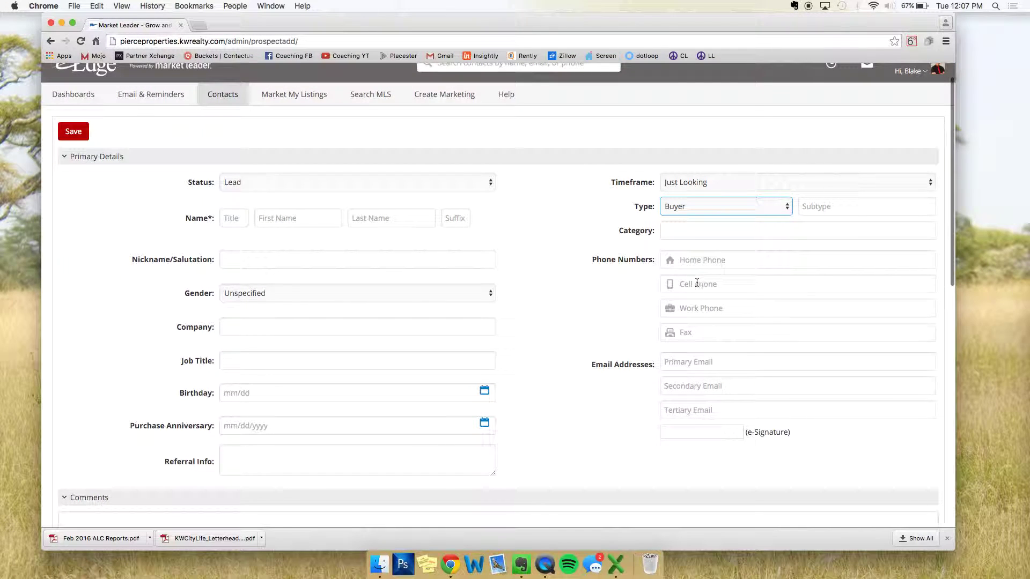
left_click(694, 328)
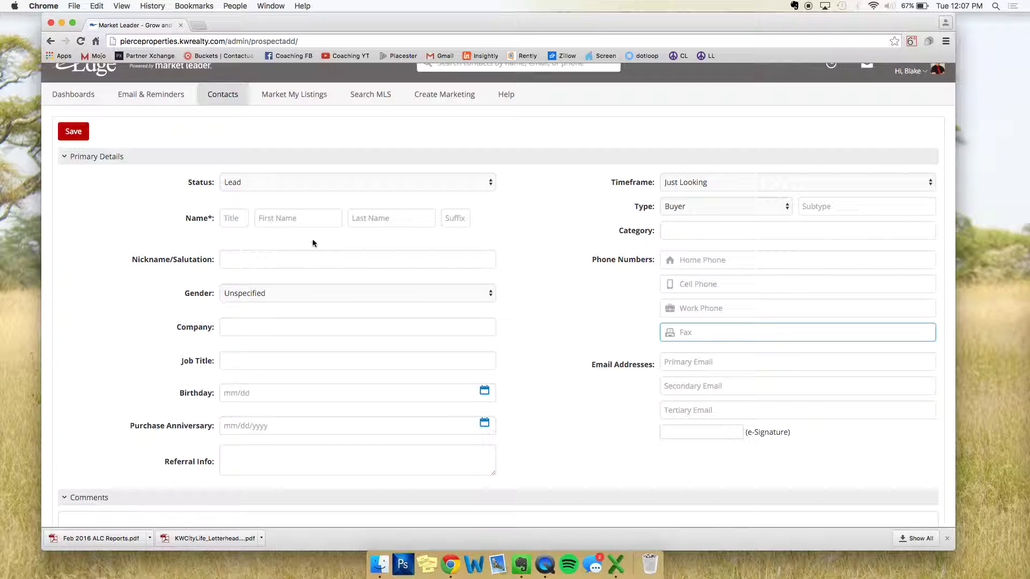
scroll(298, 239, "down", 2)
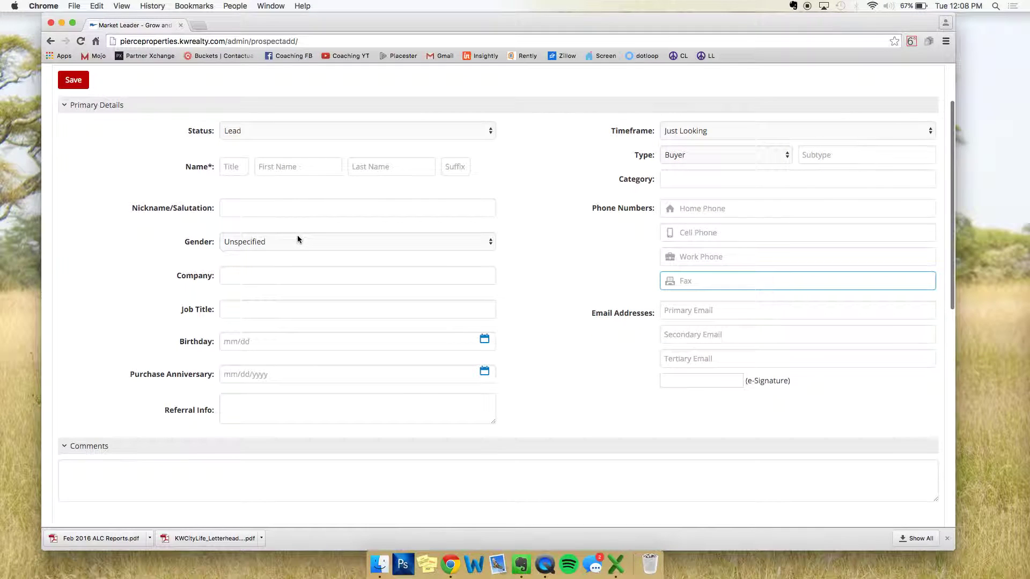
left_click(252, 340)
left_click(411, 374)
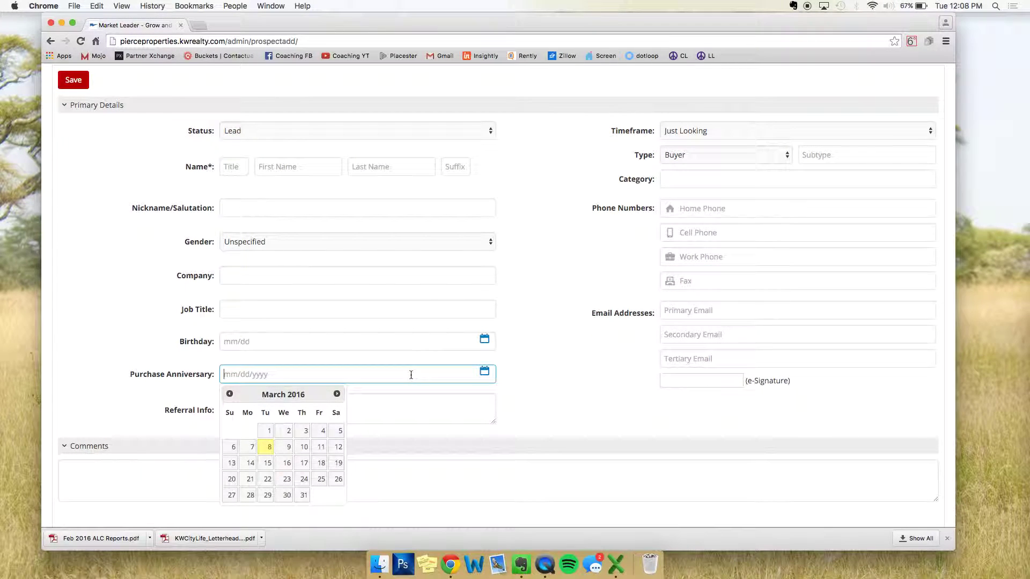
left_click(534, 358)
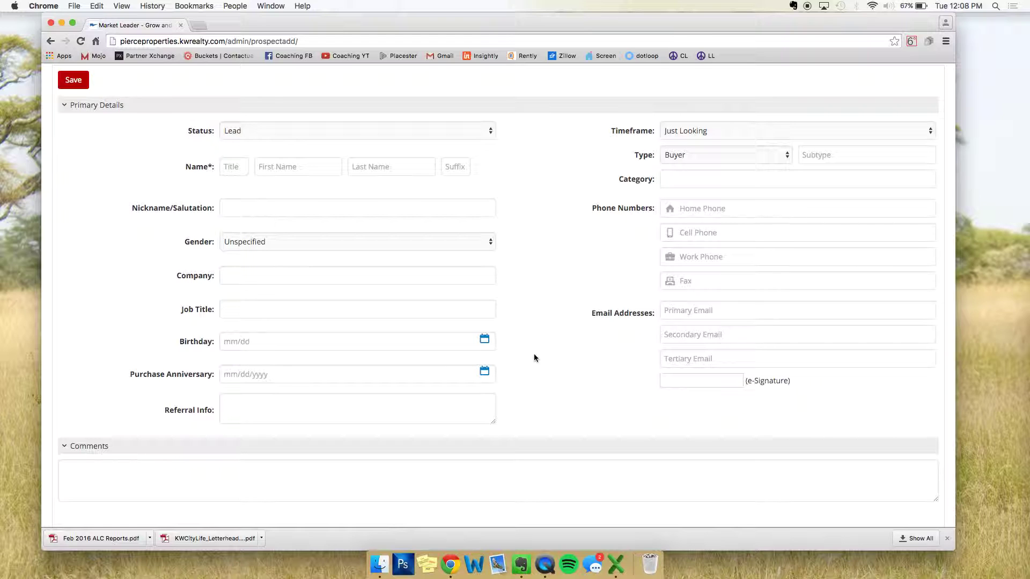
scroll(570, 243, "down", 5)
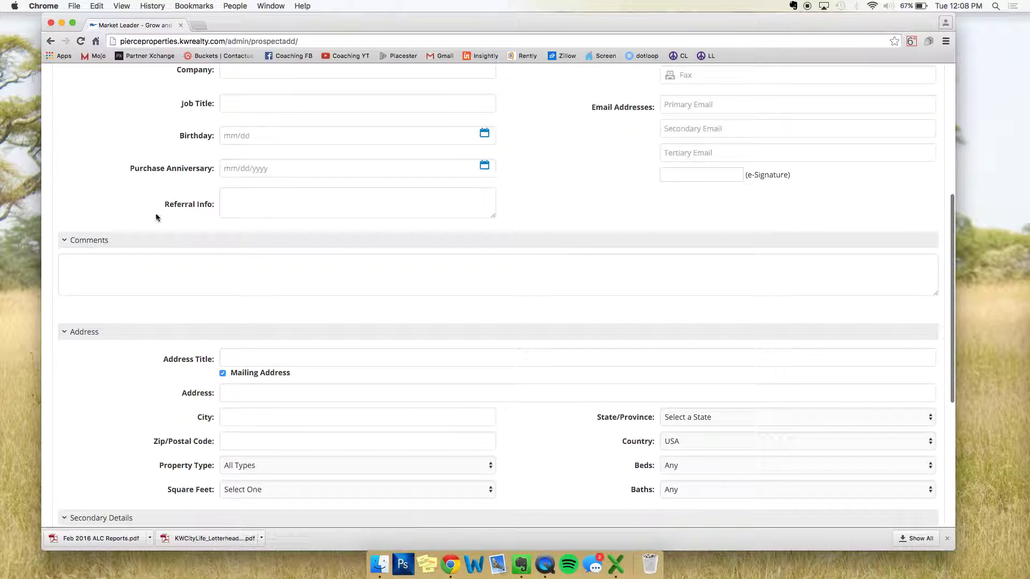
scroll(567, 306, "down", 7)
scroll(567, 305, "up", 15)
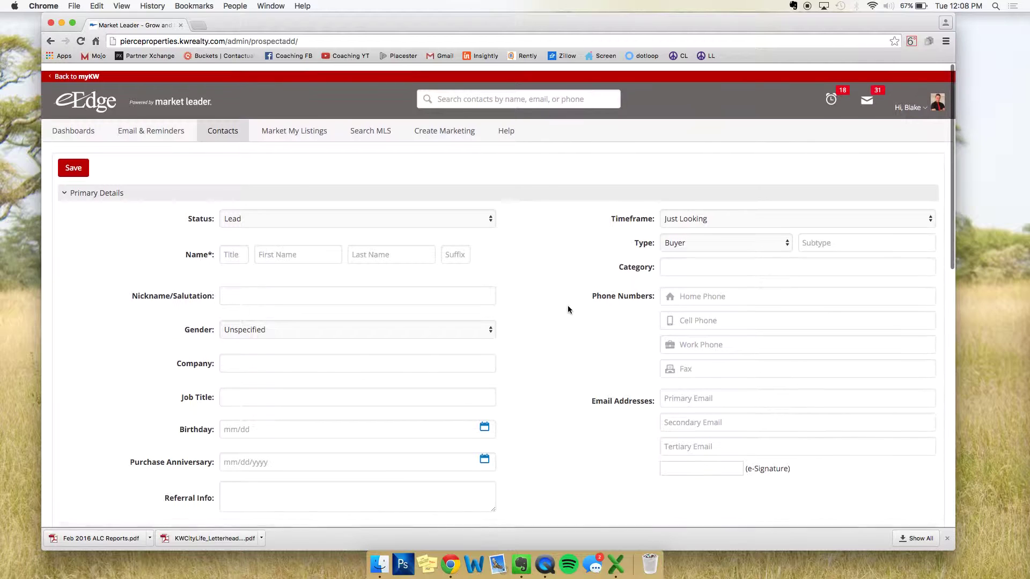
View the contact search page and the dashboard, and return to the myKW home page to check the myContacts options.
left_click(219, 124)
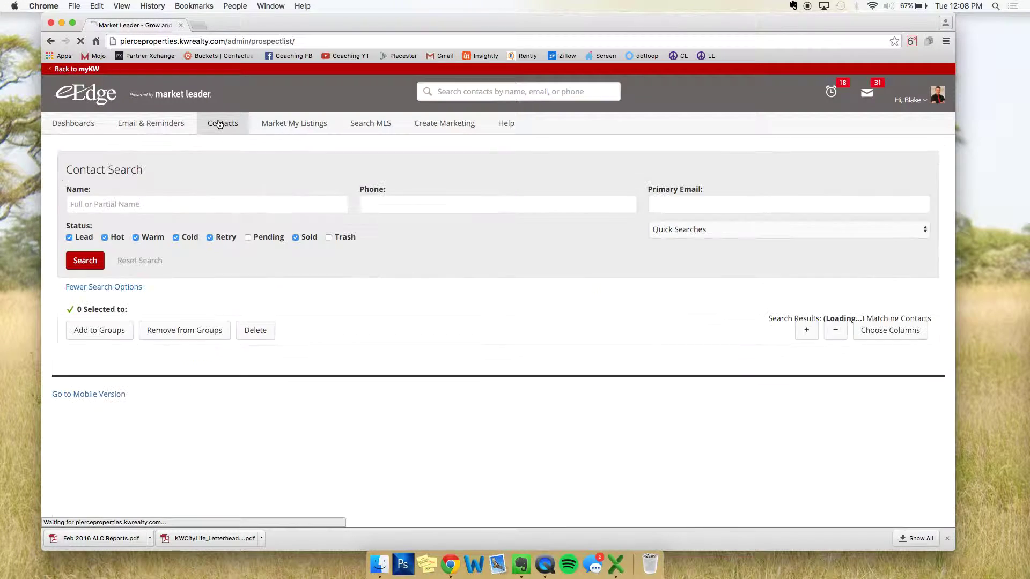
left_click(90, 123)
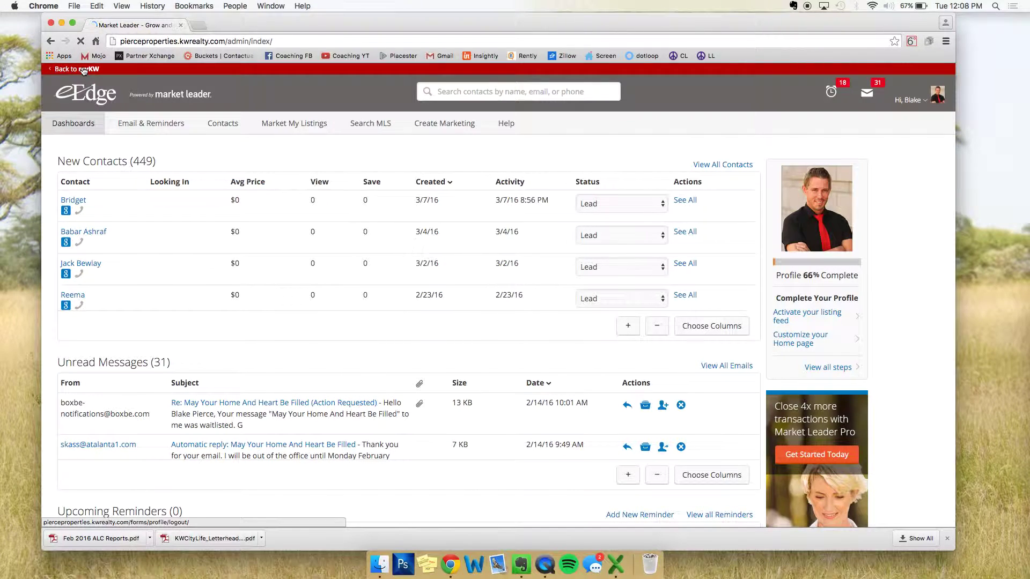
left_click(83, 68)
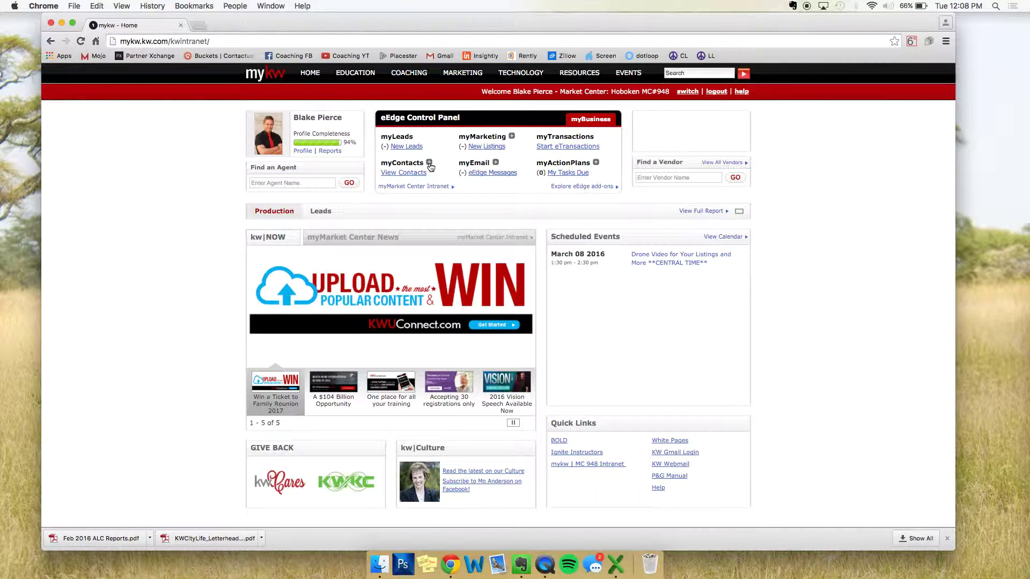
left_click(430, 163)
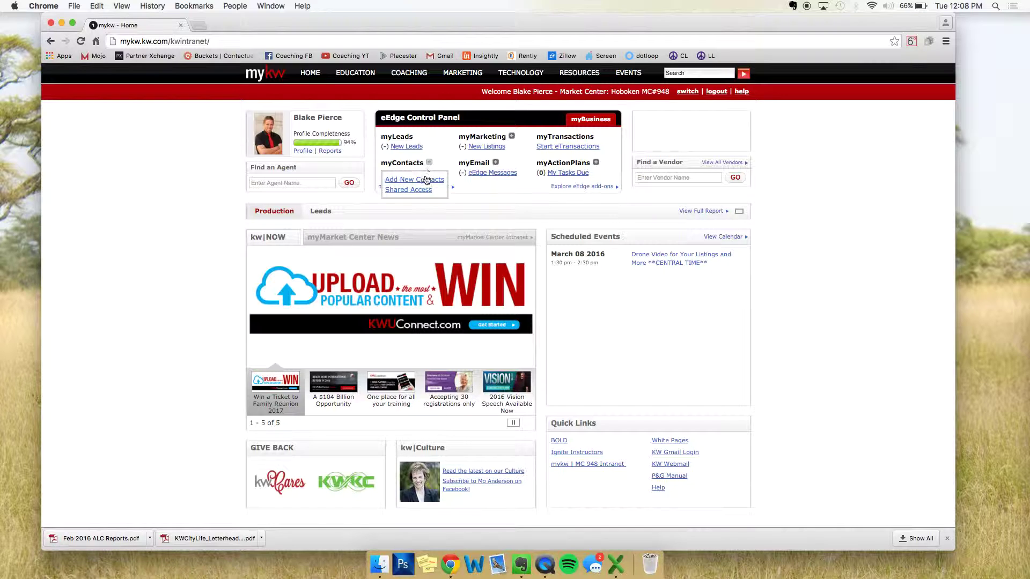
left_click(429, 163)
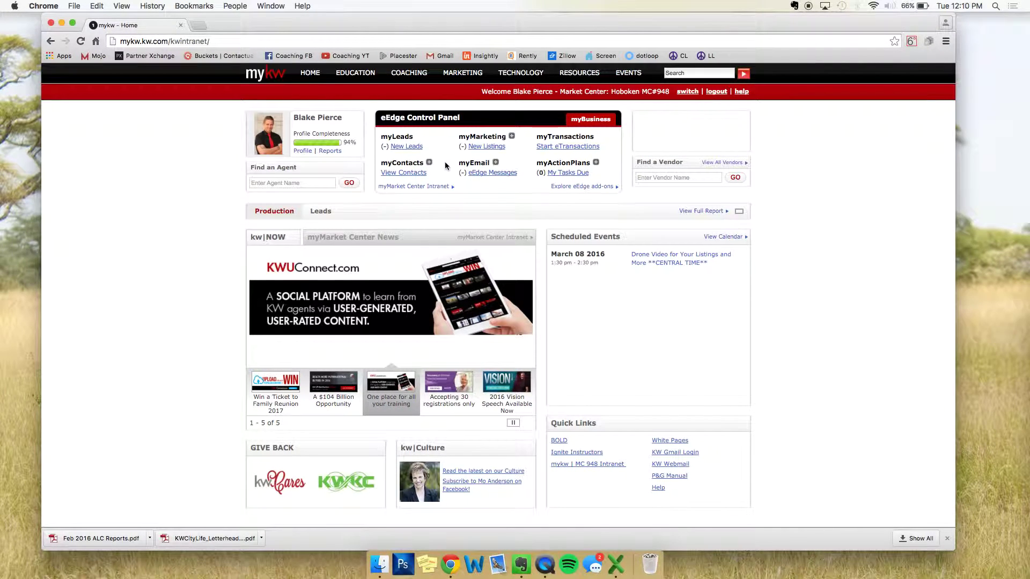
Open the campaign management page from myMarketing and start creating a new campaign.
left_click(512, 138)
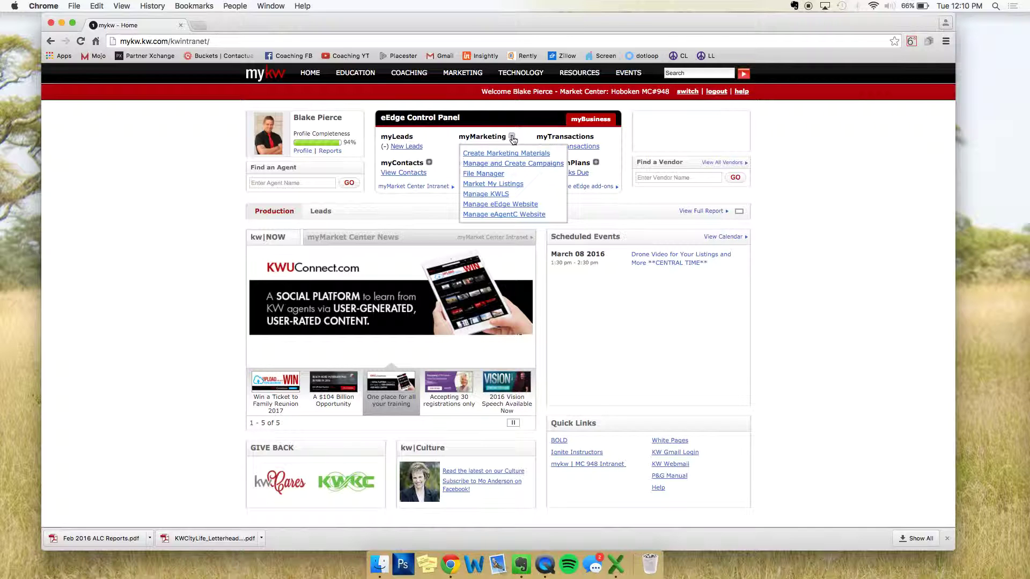
left_click(515, 167)
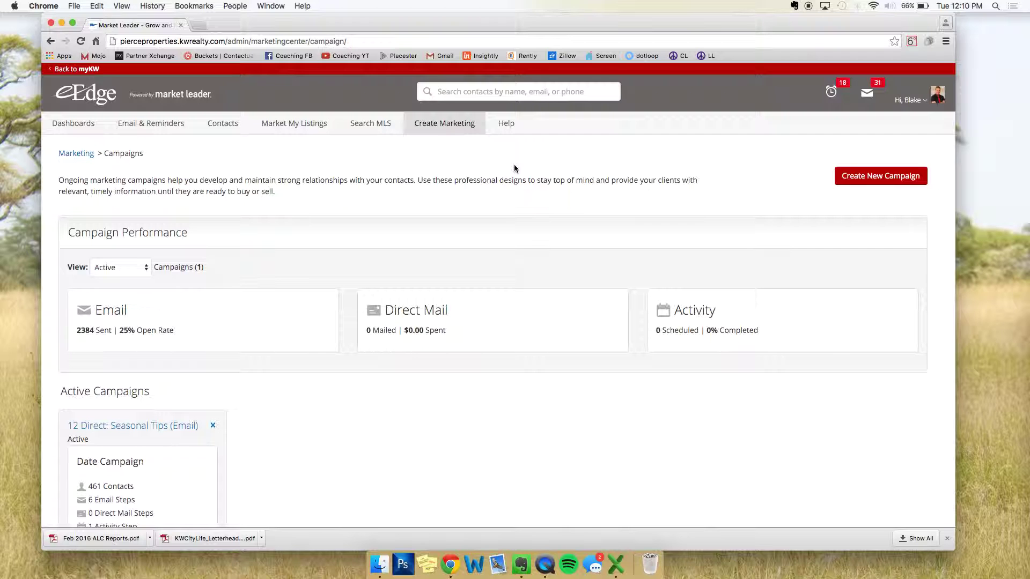
scroll(699, 197, "down", 3)
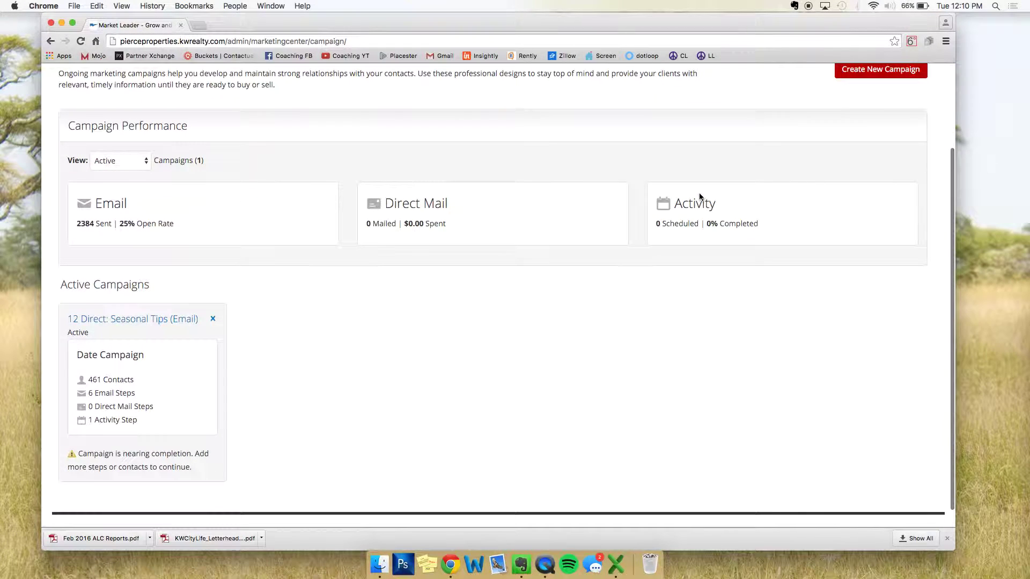
left_click(882, 71)
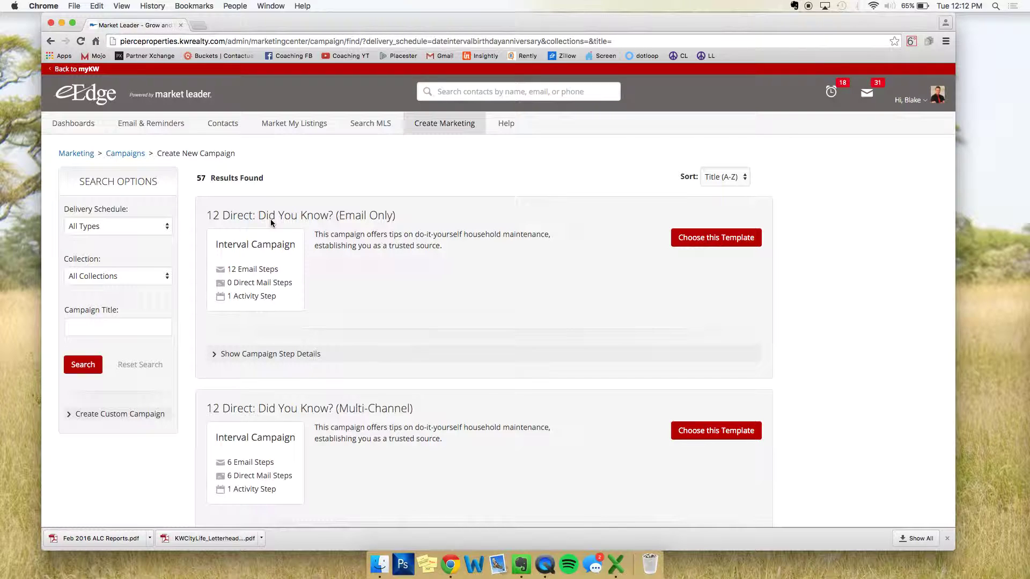
Browse the campaign templates and choose "12 Direct: Seasonal Tips (HTML Email)" for the new campaign.
scroll(343, 307, "down", 5)
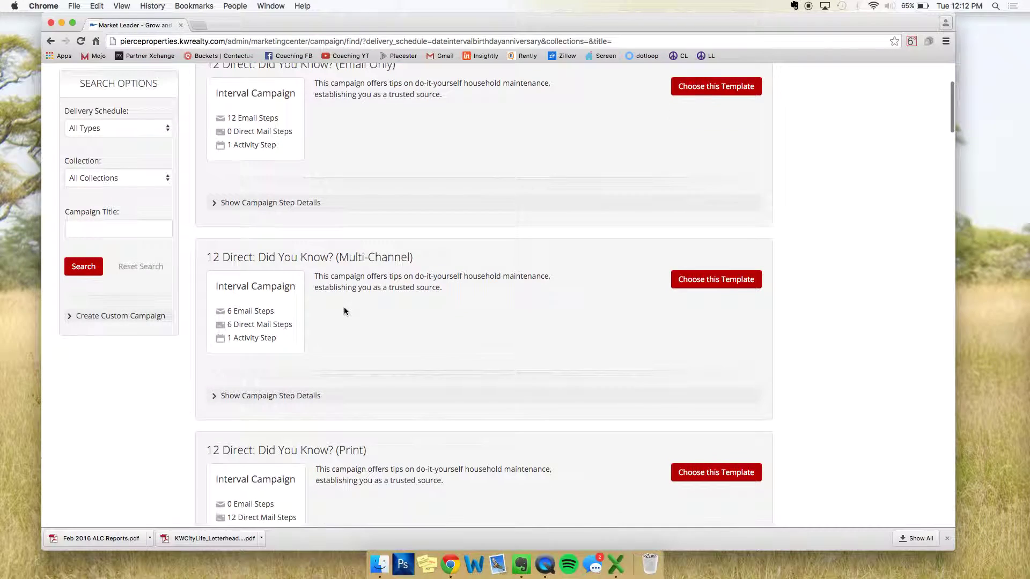
scroll(343, 307, "down", 5)
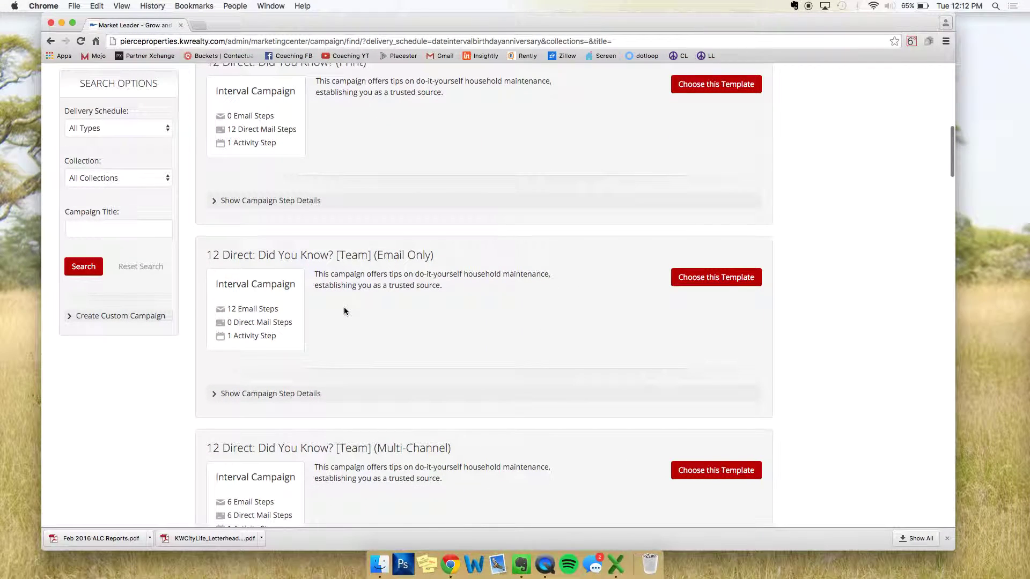
scroll(347, 261, "down", 5)
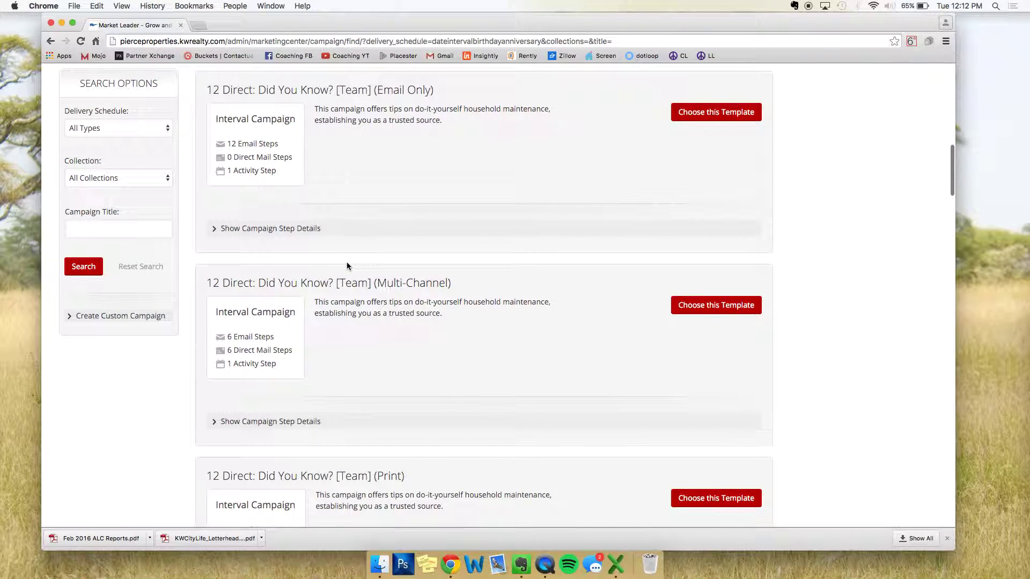
scroll(346, 266, "down", 8)
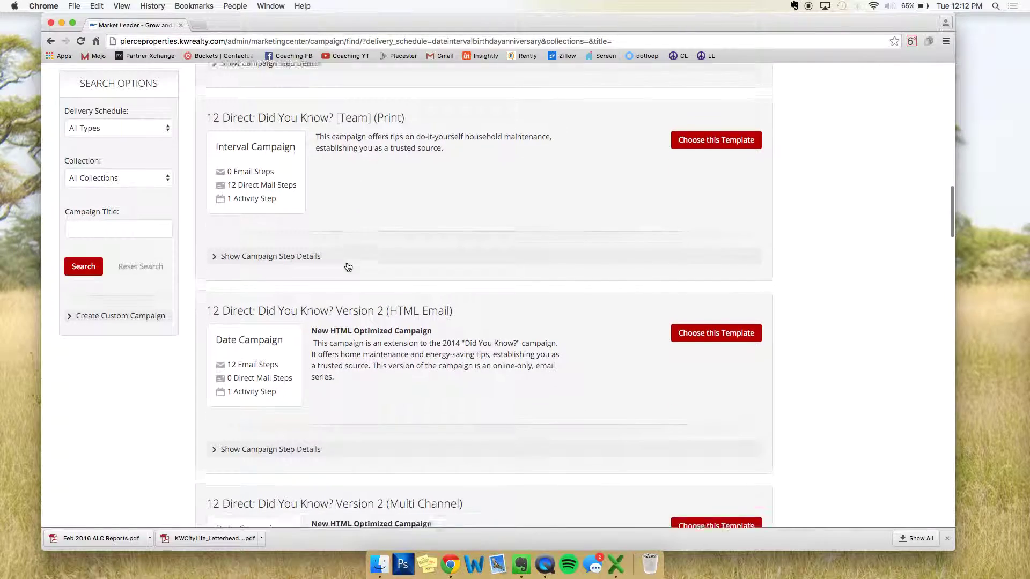
scroll(346, 266, "down", 8)
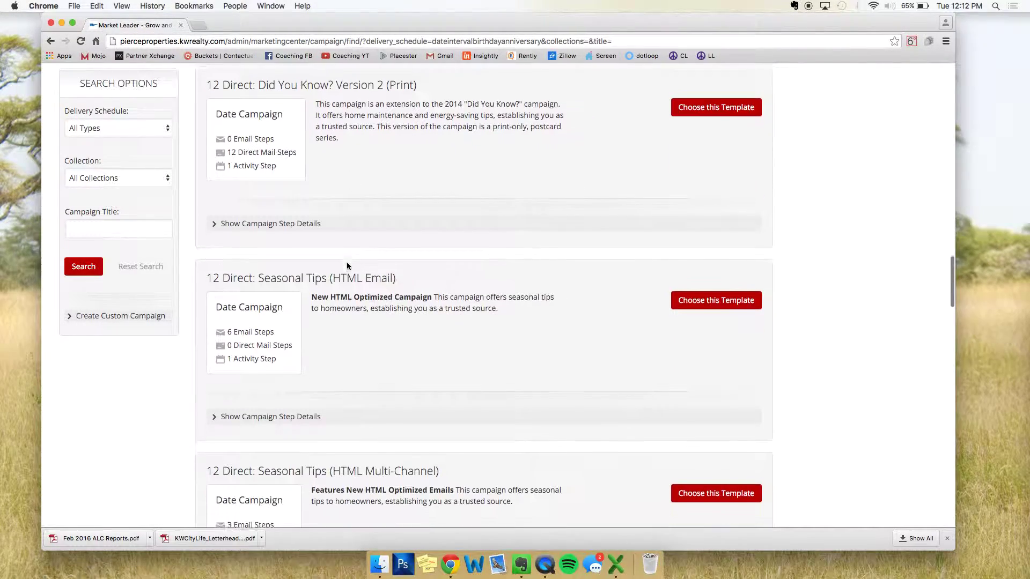
scroll(347, 265, "down", 1)
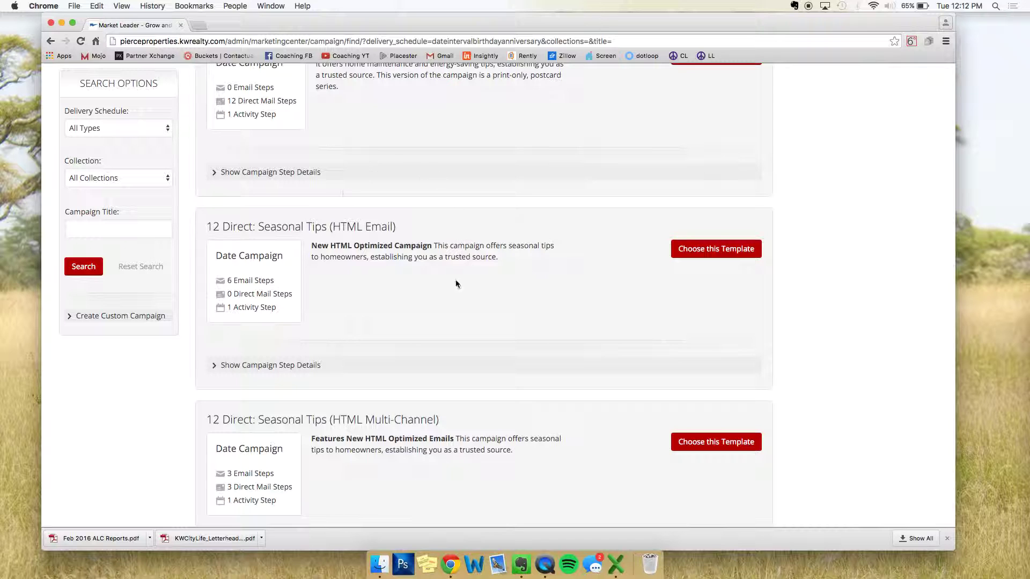
scroll(398, 303, "down", 4)
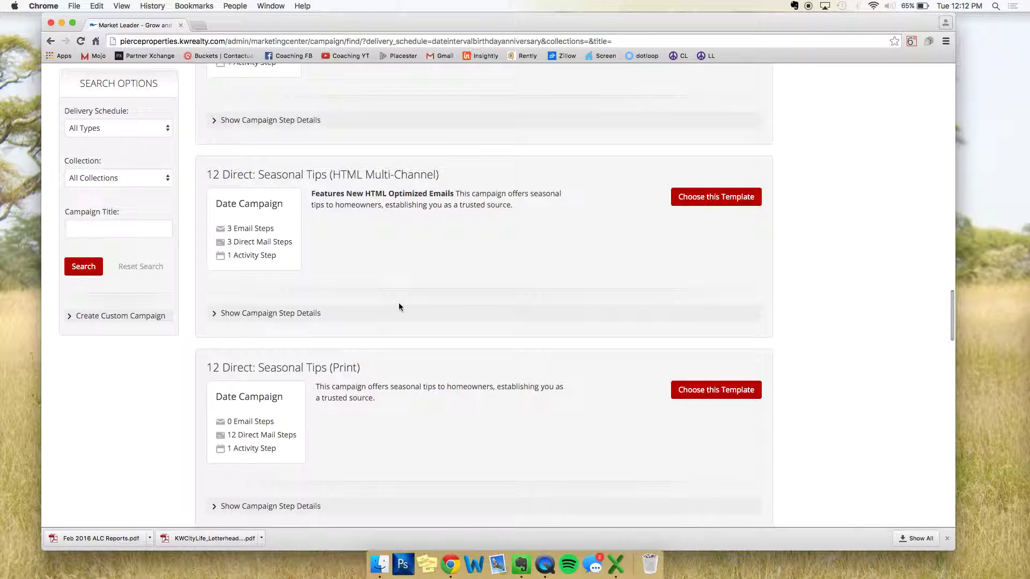
scroll(544, 269, "up", 3)
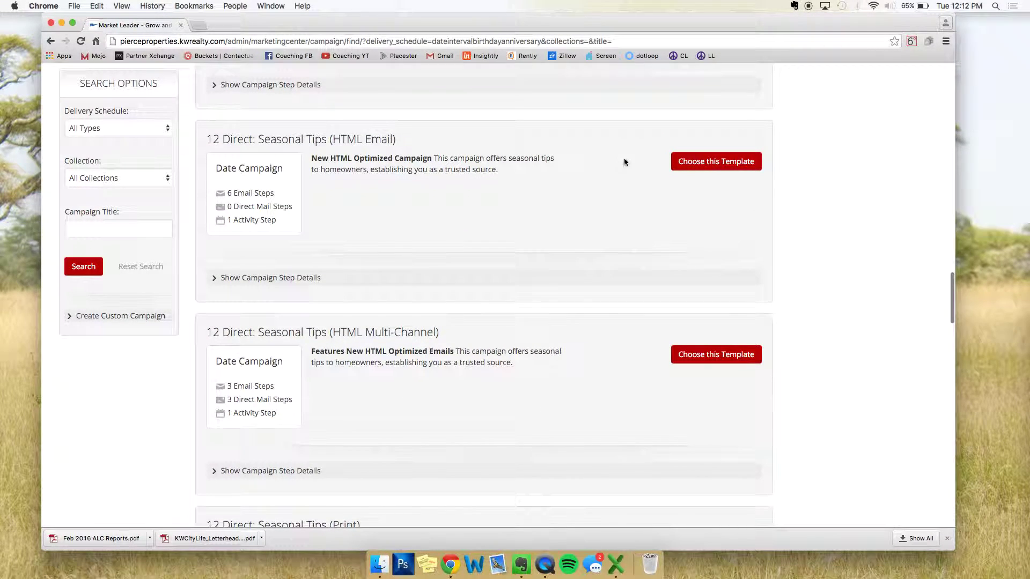
scroll(636, 163, "up", 3)
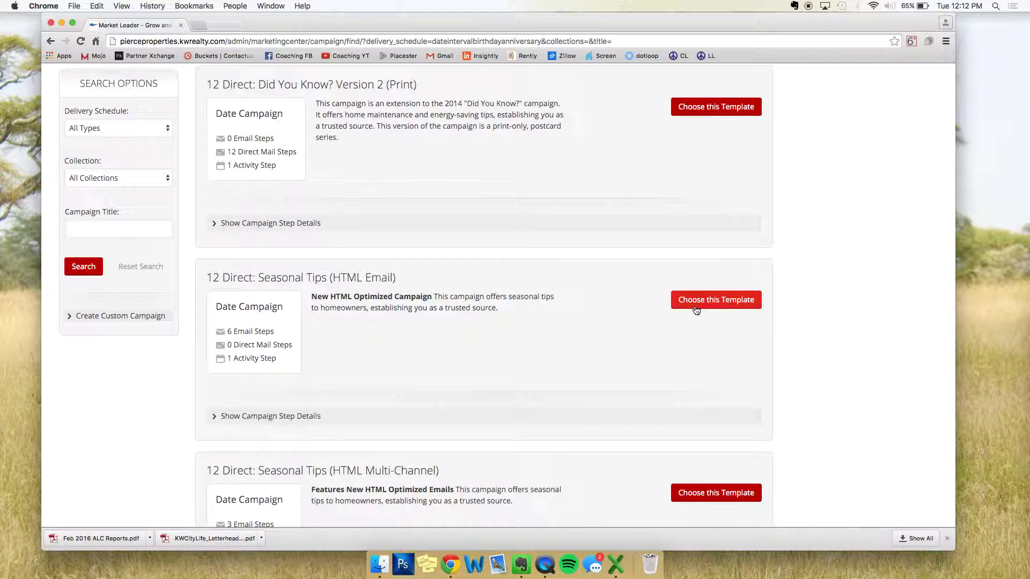
left_click(721, 302)
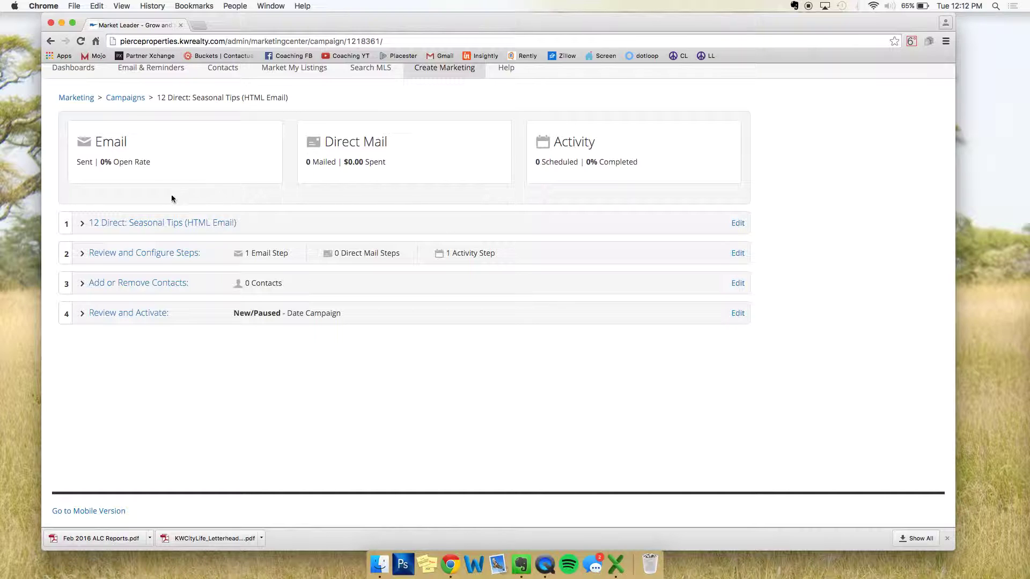
Open the campaign's Review and Configure Steps section and preview the "Spring is Here!" email design.
left_click(158, 222)
left_click(144, 347)
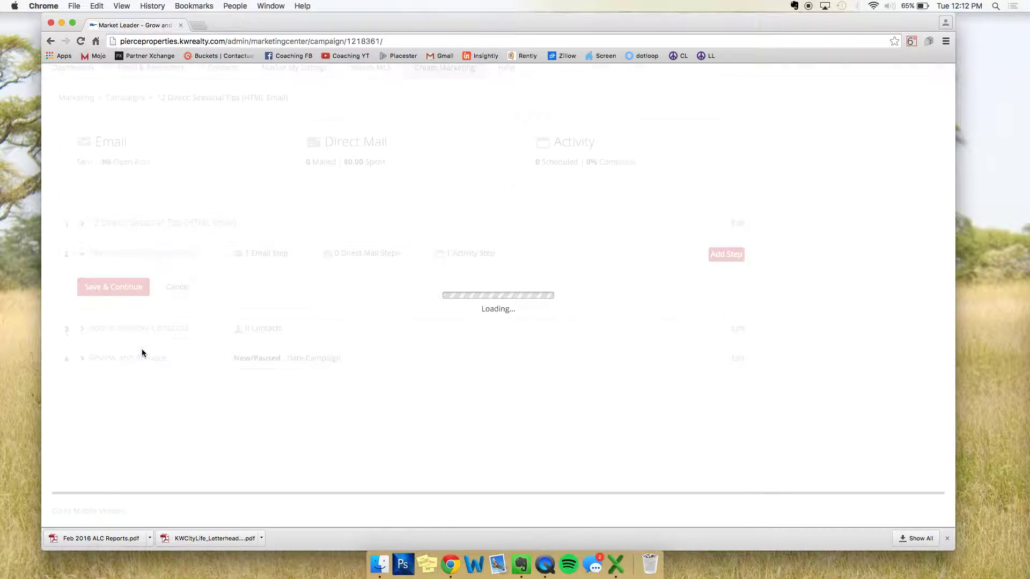
left_click(418, 333)
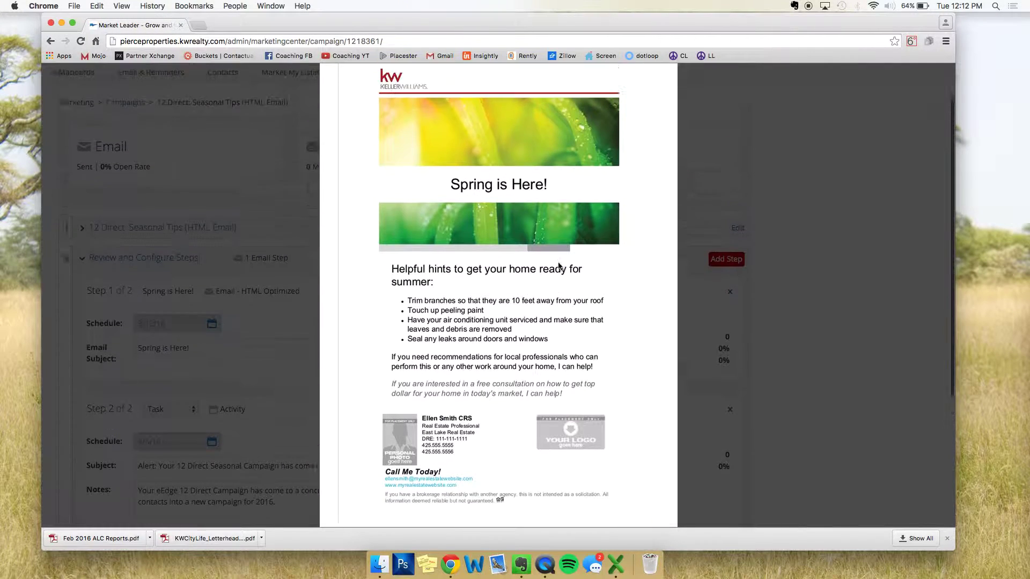
scroll(436, 210, "down", 5)
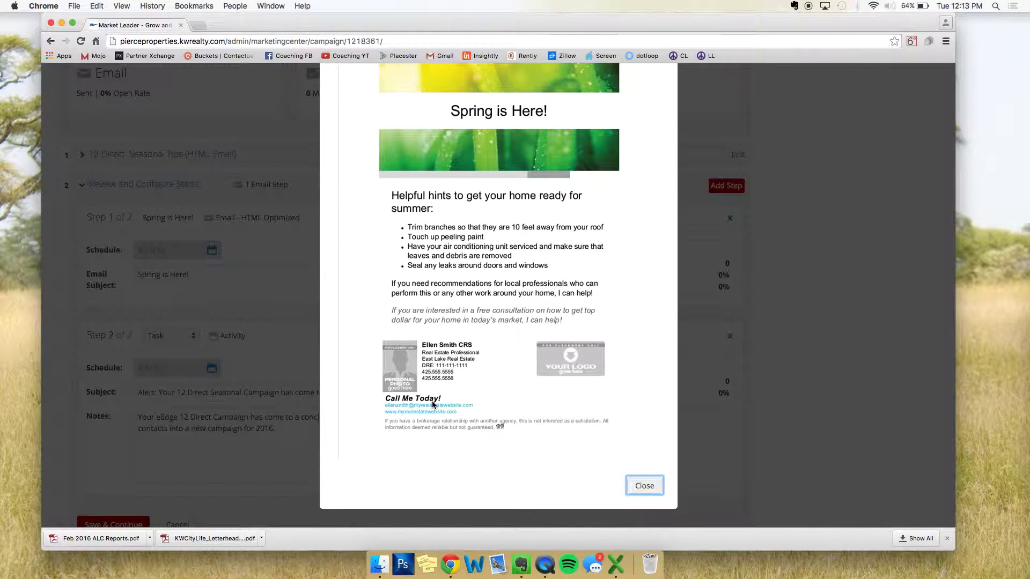
scroll(432, 405, "up", 5)
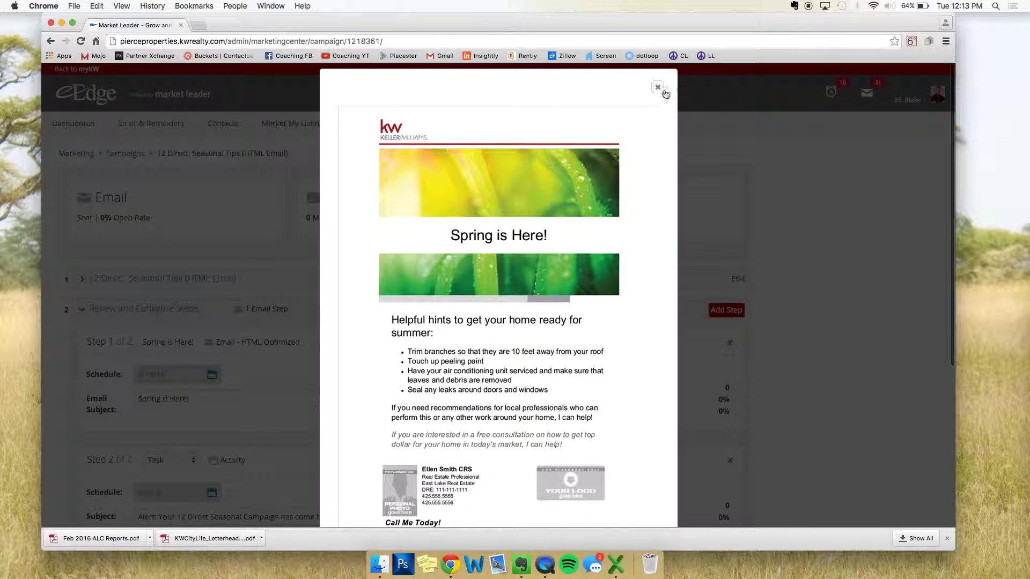
left_click(658, 87)
scroll(558, 322, "down", 5)
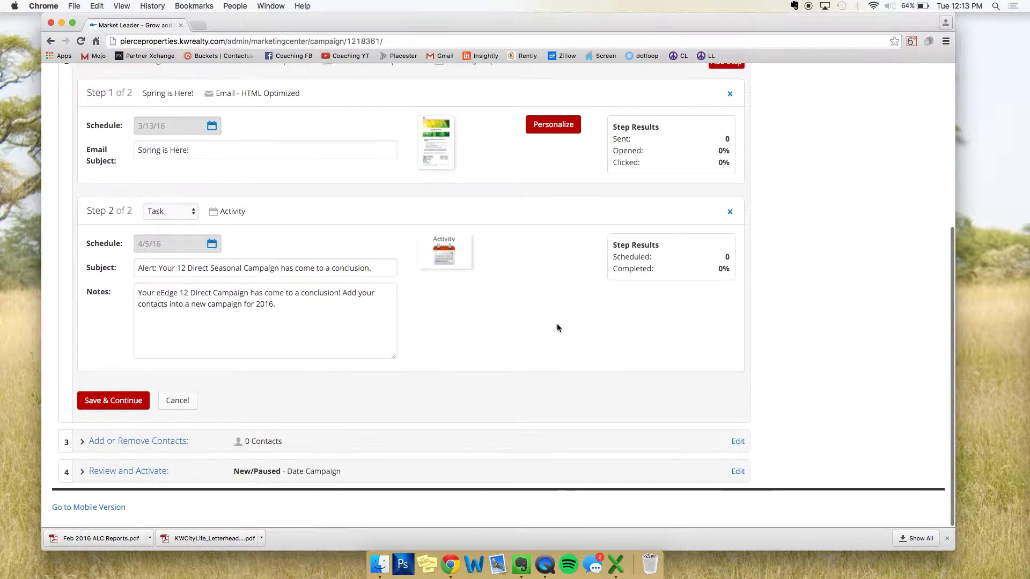
Return to the campaign template list and choose "33 Touch: Home Ownership Matters - Team (HTML)" for a new campaign.
scroll(465, 355, "up", 10)
scroll(213, 194, "left", 5)
scroll(518, 214, "down", 20)
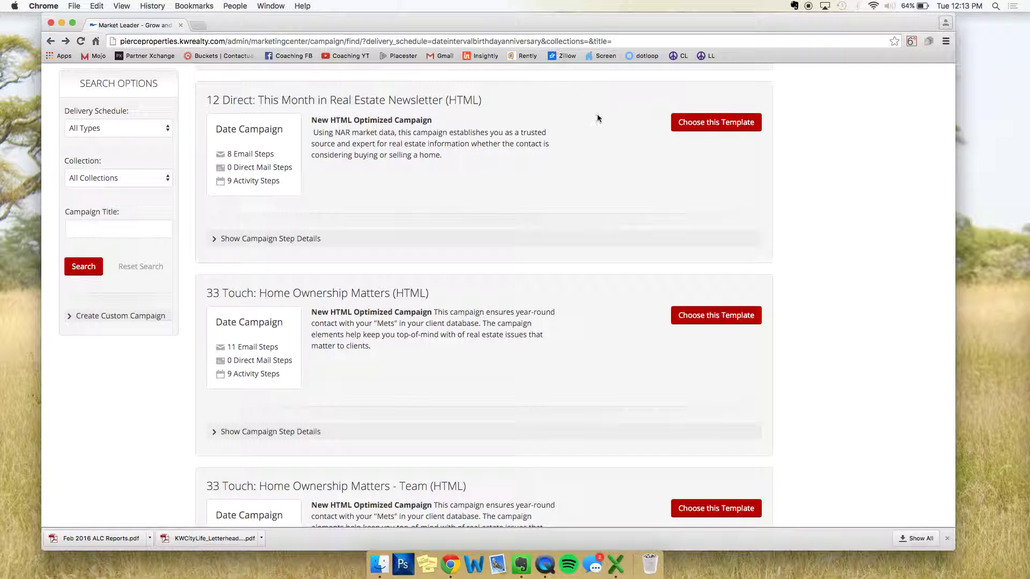
scroll(412, 213, "down", 3)
scroll(412, 215, "down", 5)
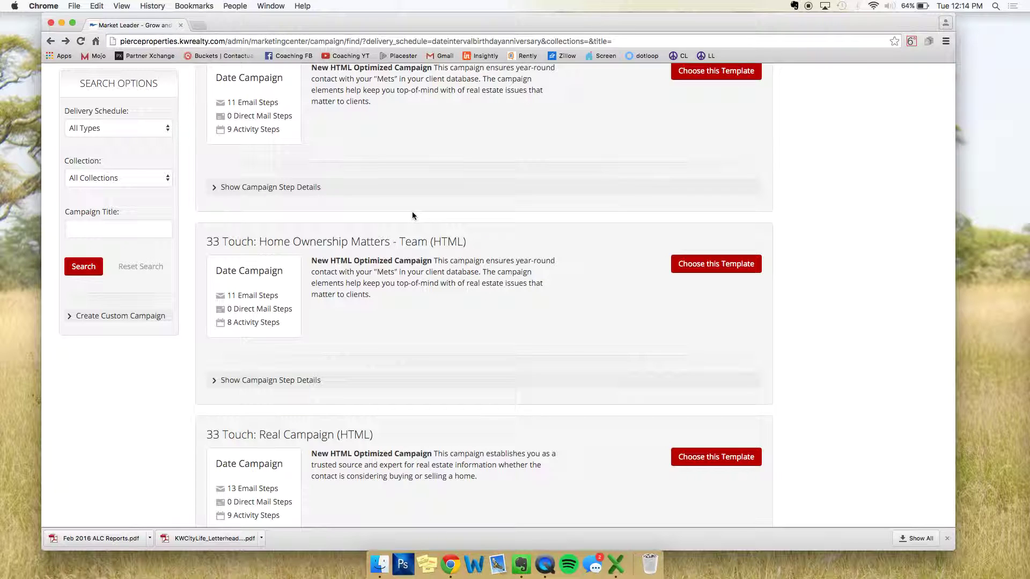
left_click(726, 266)
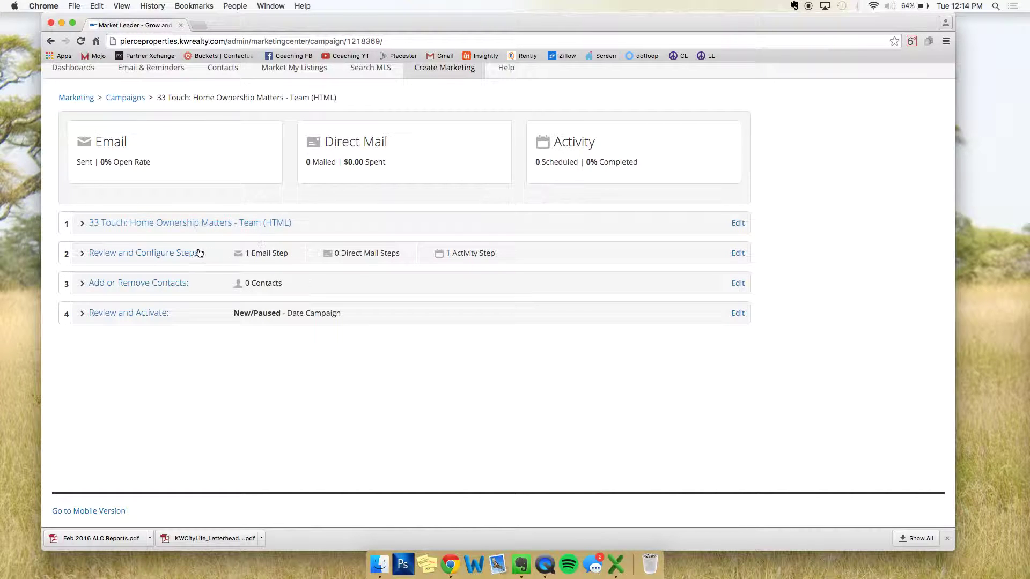
Review the configured steps of the 33 Touch campaign and go back to the campaign template list.
left_click(201, 254)
scroll(370, 344, "down", 3)
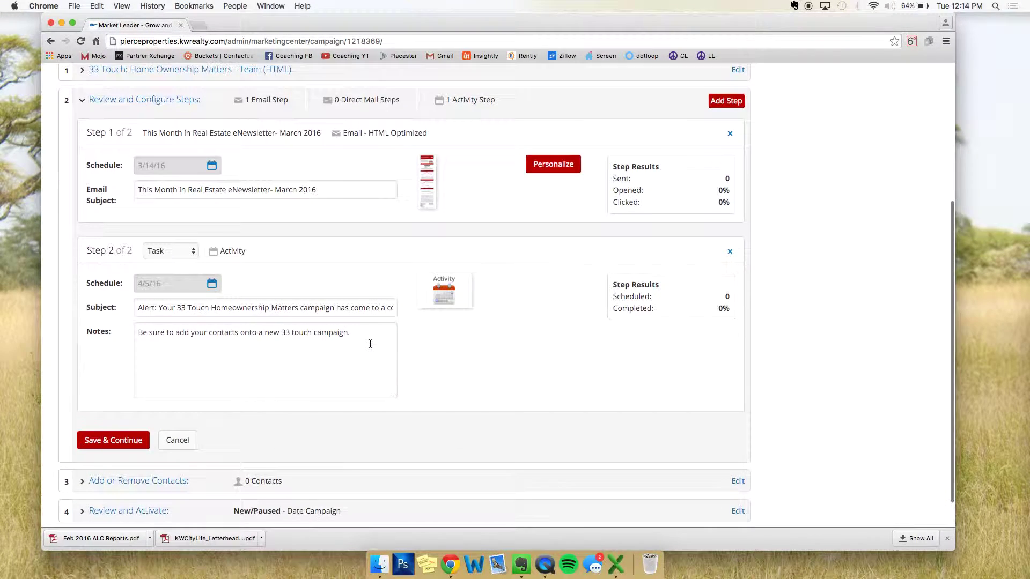
scroll(338, 363, "down", 1)
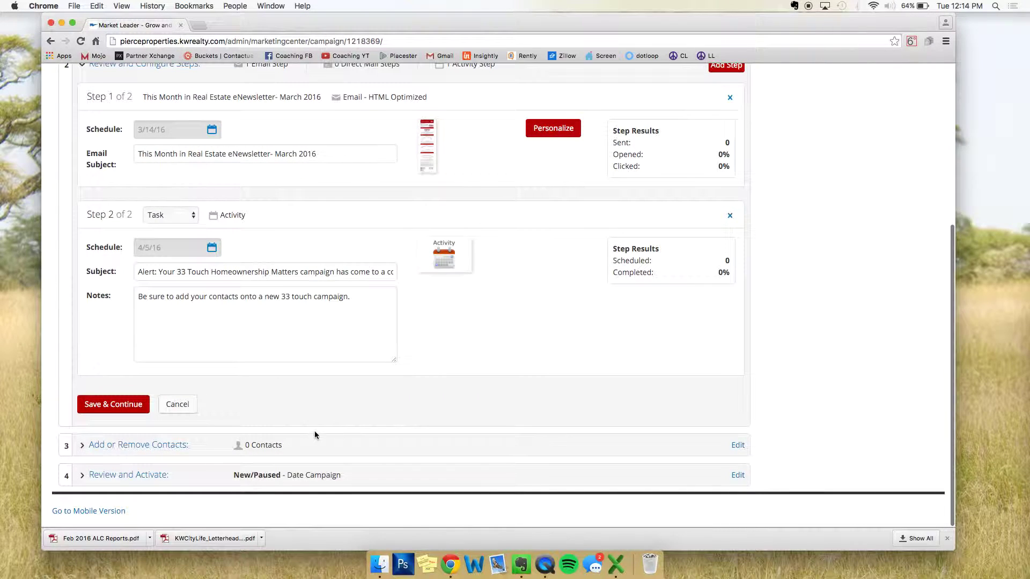
scroll(308, 436, "left", 5)
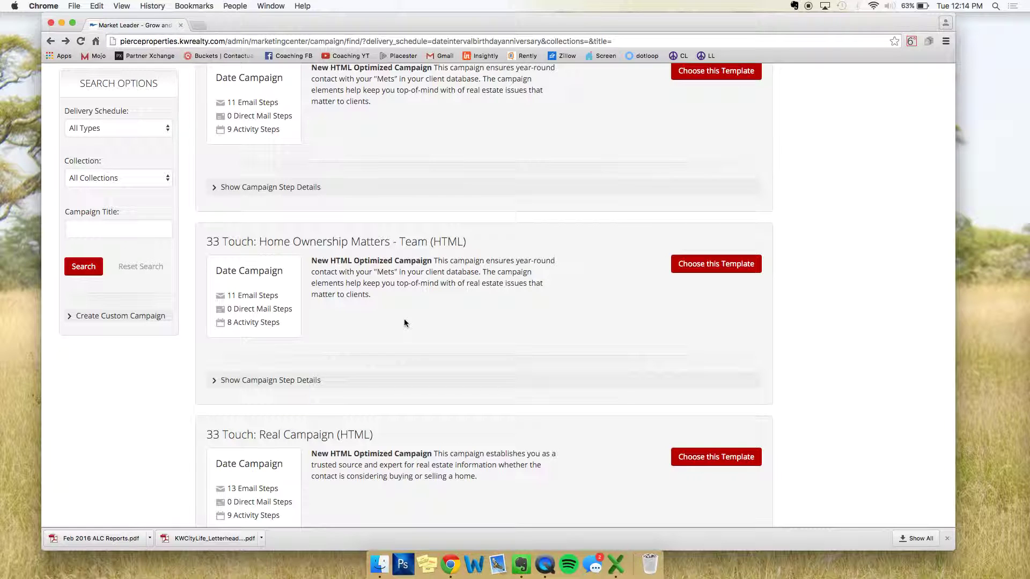
Browse the 33 Touch and 8 x 4 templates and choose "8x8 Buyer: A Great Time to Buy (HTML)" for a new campaign.
scroll(405, 323, "down", 3)
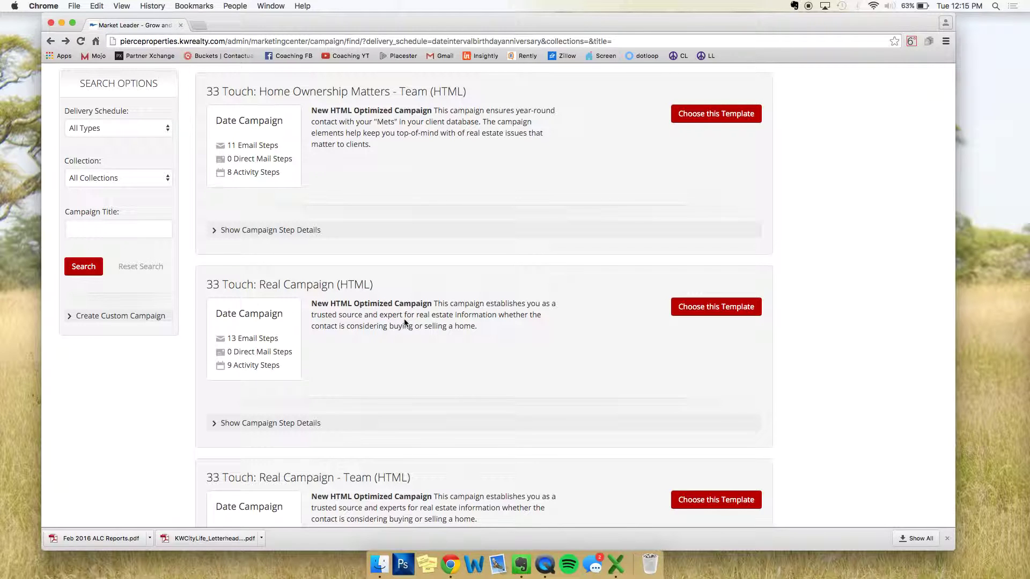
scroll(405, 322, "down", 15)
scroll(403, 329, "down", 10)
scroll(403, 329, "up", 4)
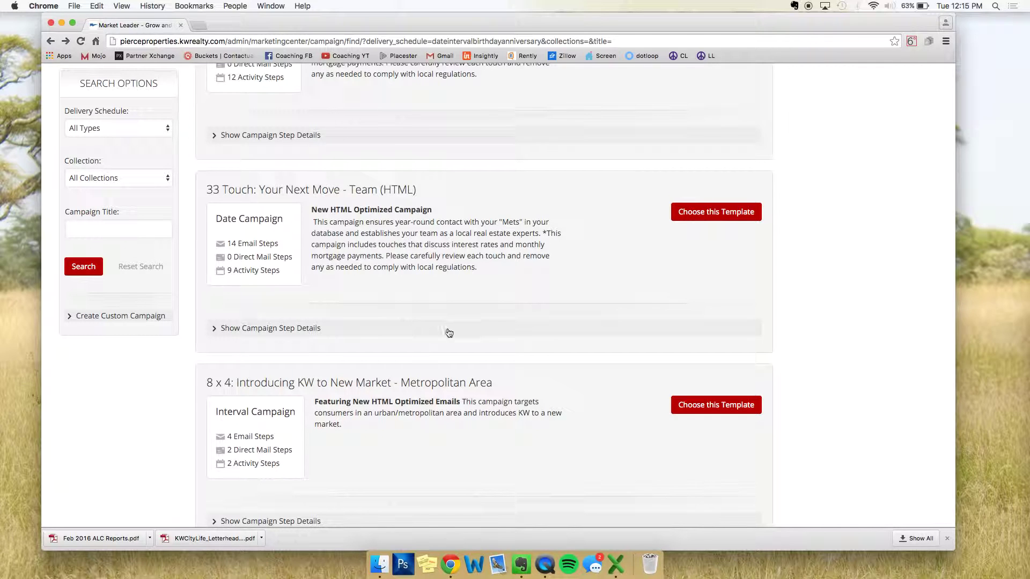
scroll(448, 333, "down", 3)
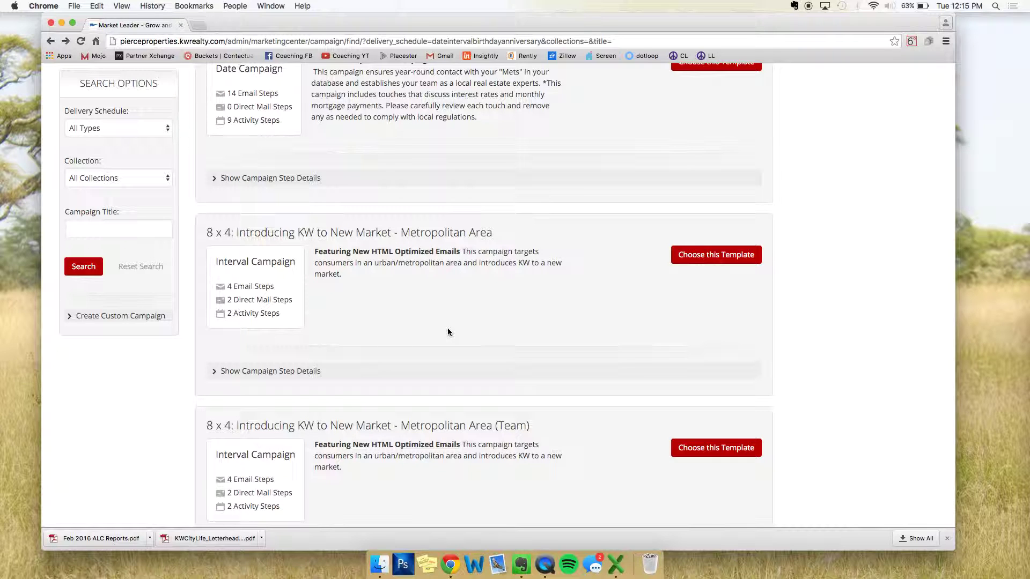
scroll(417, 155, "down", 5)
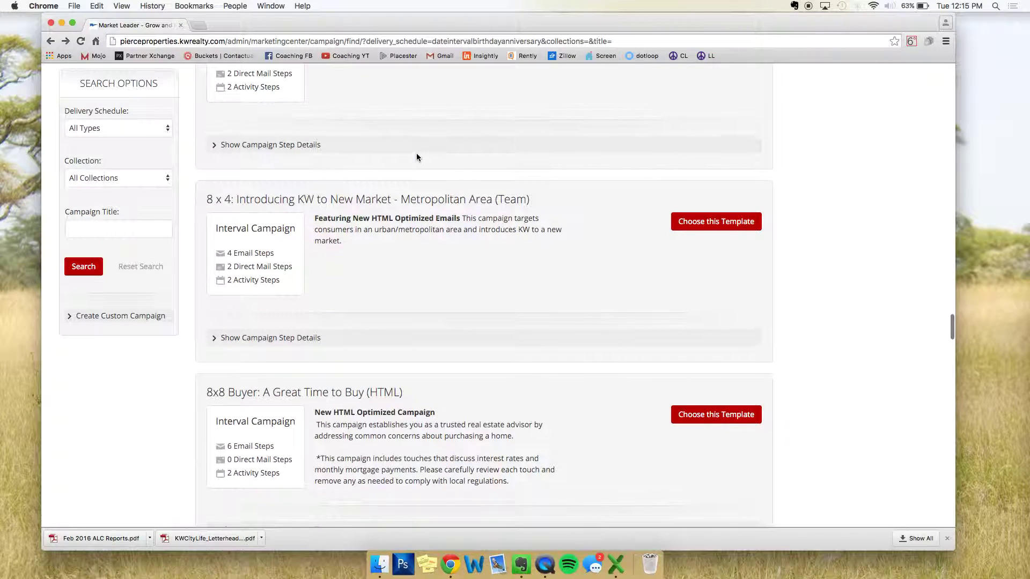
scroll(416, 157, "up", 3)
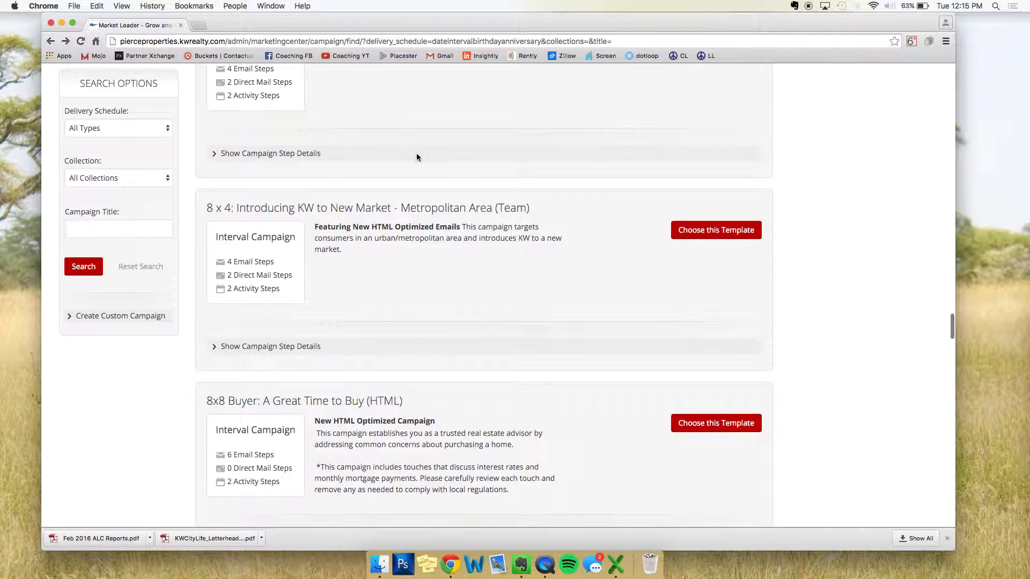
scroll(417, 157, "up", 2)
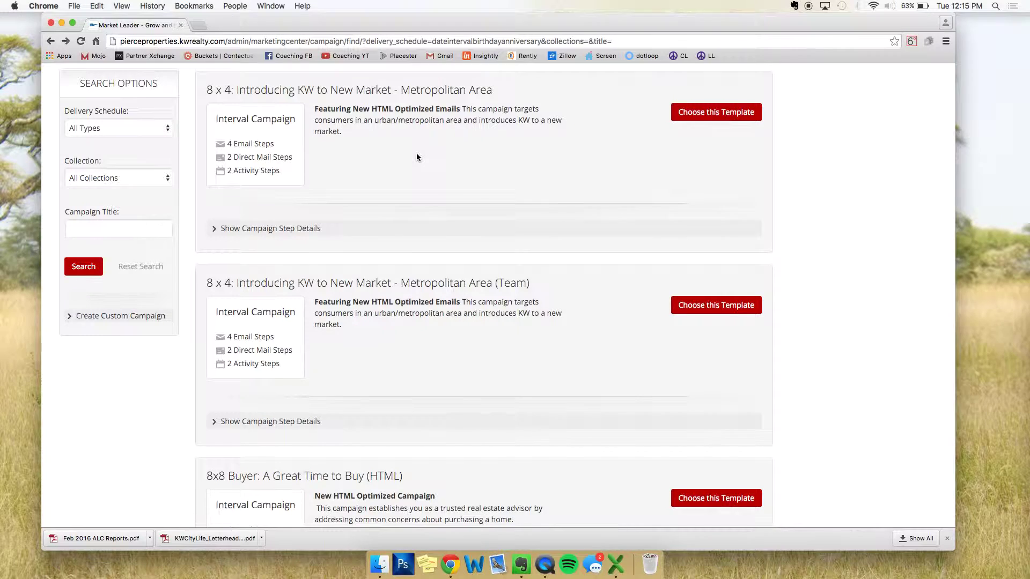
scroll(417, 157, "down", 7)
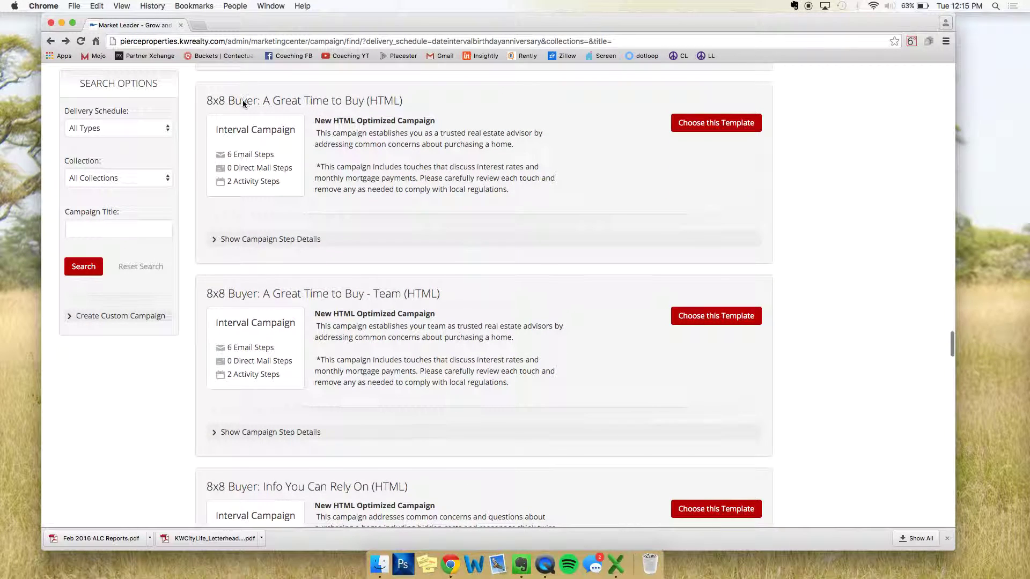
left_click_drag(207, 101, 415, 97)
left_click(416, 96)
left_click(713, 125)
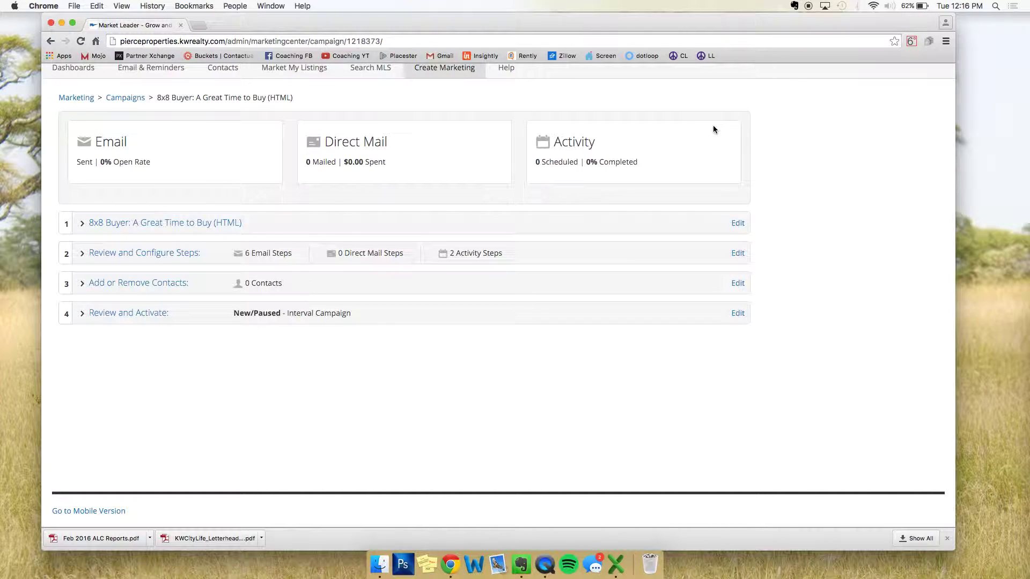
Open the campaign's Review and Configure Steps section, read through the step 1 email preview and close it.
left_click(178, 254)
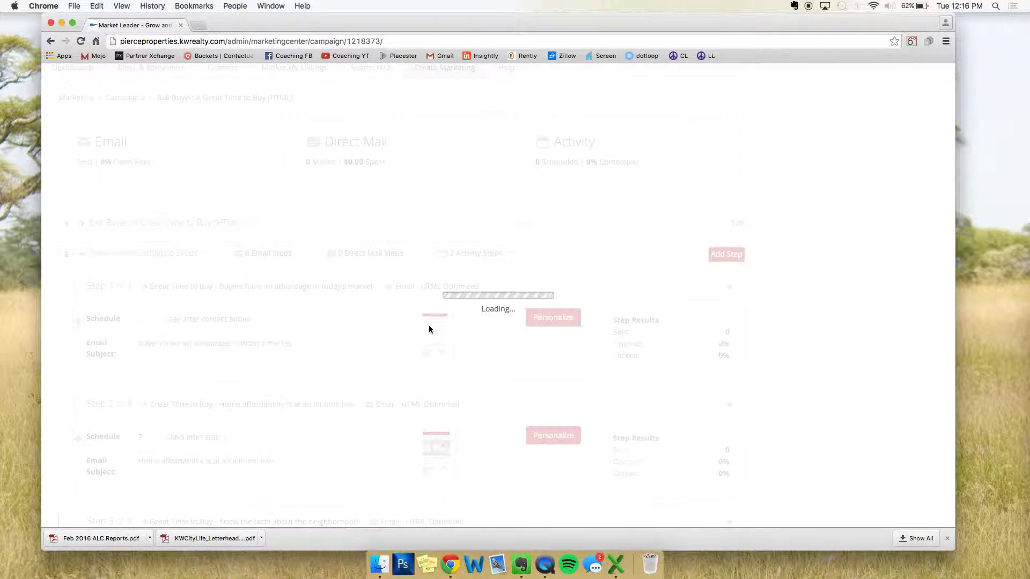
scroll(429, 329, "up", 3)
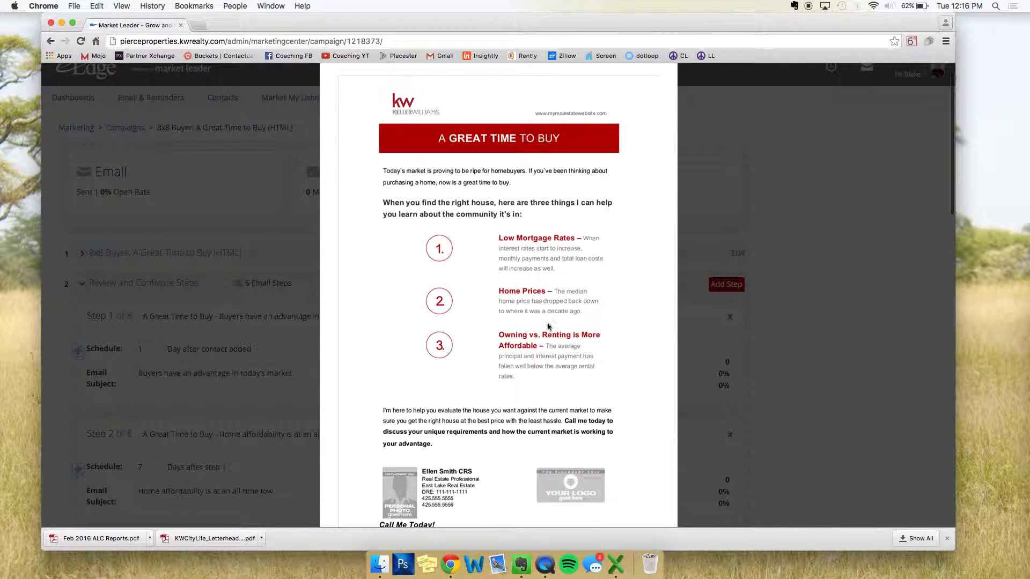
scroll(602, 344, "down", 3)
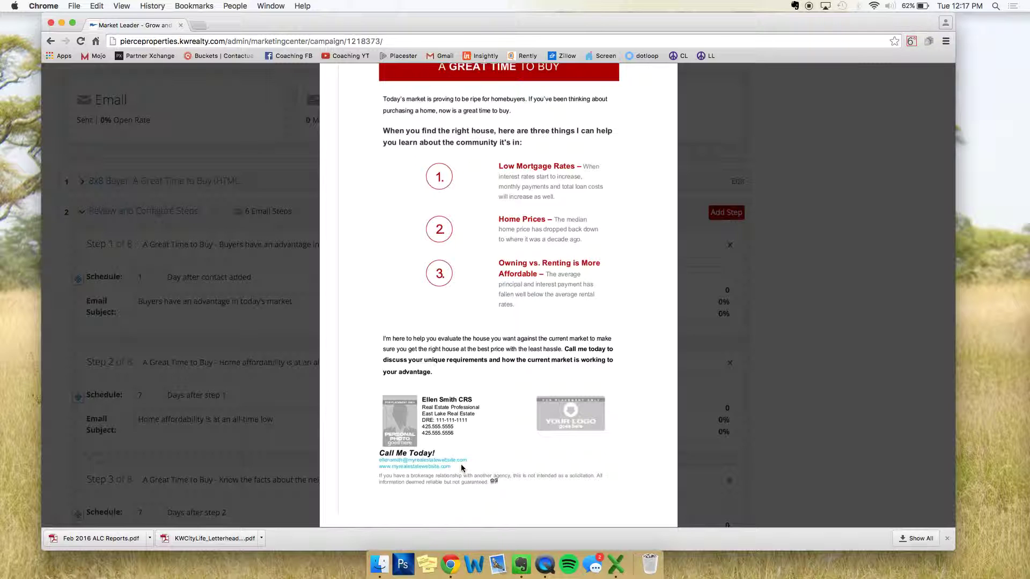
scroll(548, 429, "down", 5)
scroll(548, 429, "up", 7)
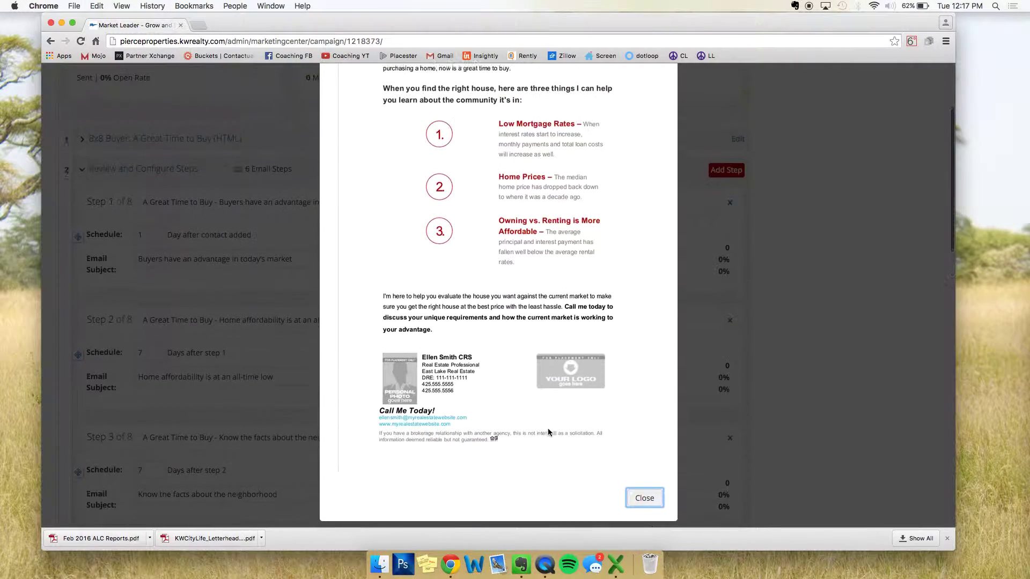
scroll(771, 186, "up", 1)
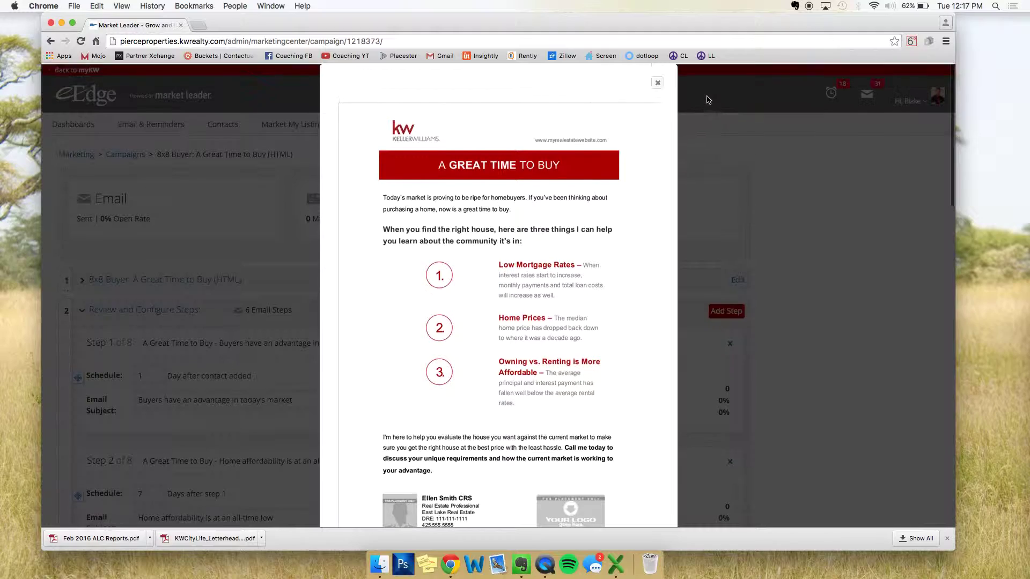
left_click(658, 83)
Preview the step 2 email "Home affordability is at an all-time low" and close the preview.
scroll(512, 330, "down", 5)
left_click(441, 240)
scroll(442, 242, "up", 5)
scroll(441, 241, "up", 5)
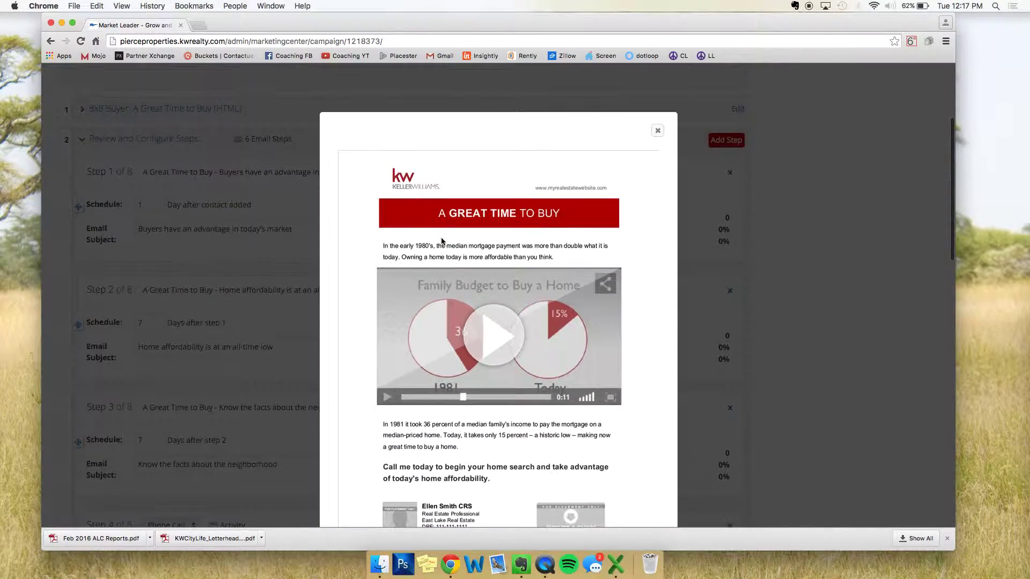
scroll(591, 292, "down", 5)
scroll(591, 292, "up", 2)
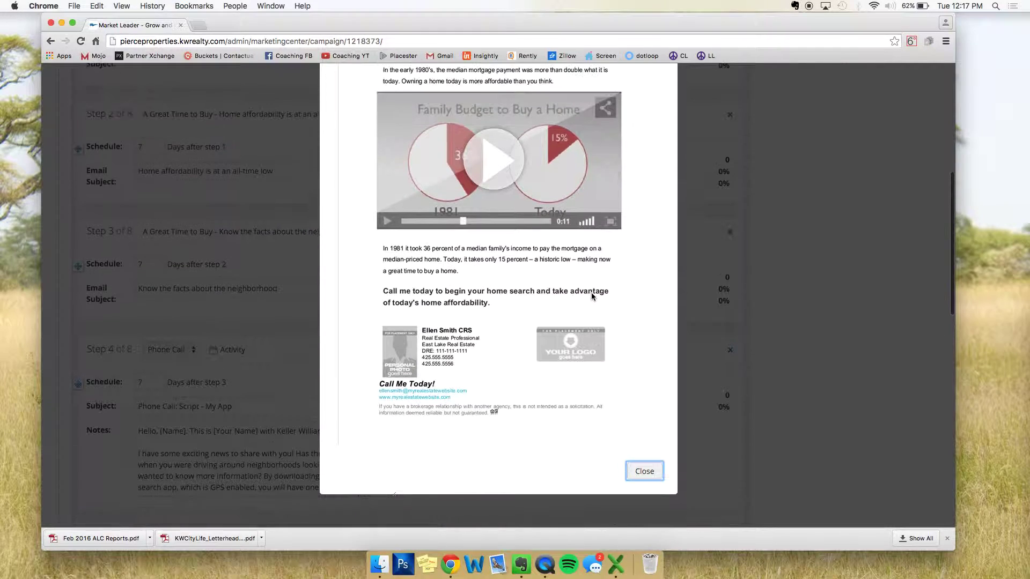
left_click(644, 469)
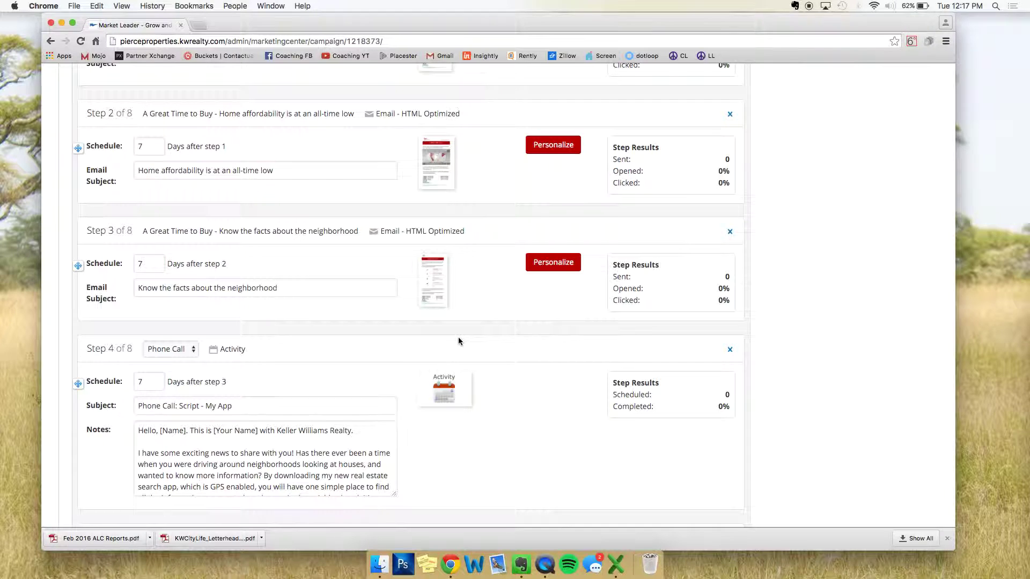
Examine the step 4 phone call activity, including its schedule, subject and the script in its notes.
scroll(459, 338, "down", 2)
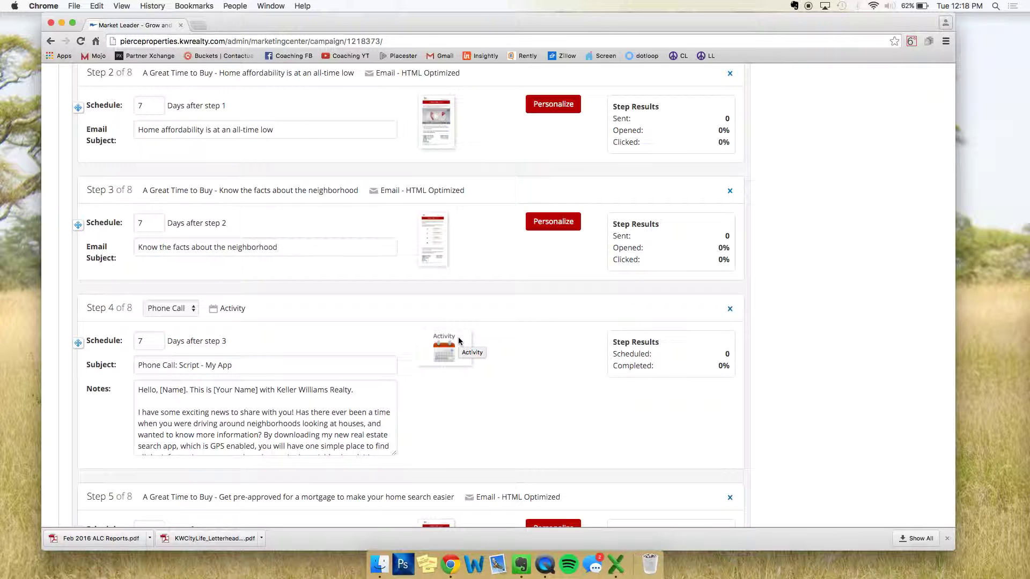
scroll(377, 299, "down", 3)
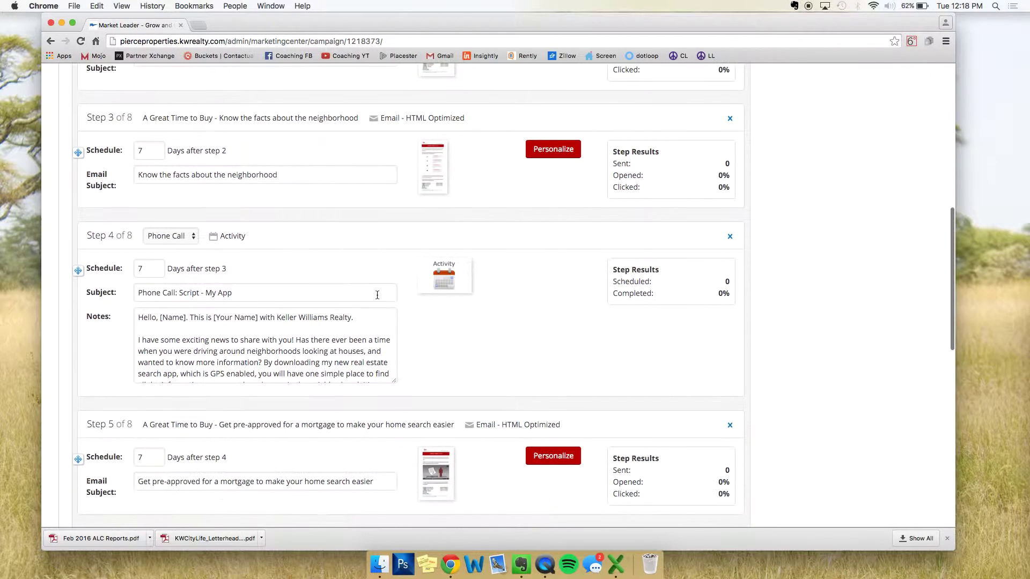
left_click(145, 269)
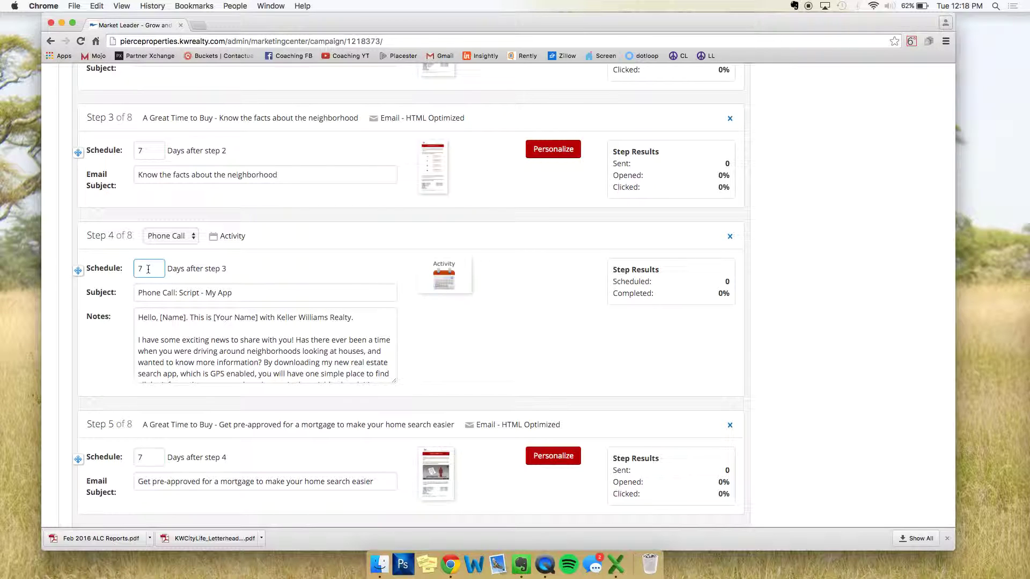
left_click_drag(247, 293, 130, 288)
scroll(222, 321, "down", 5)
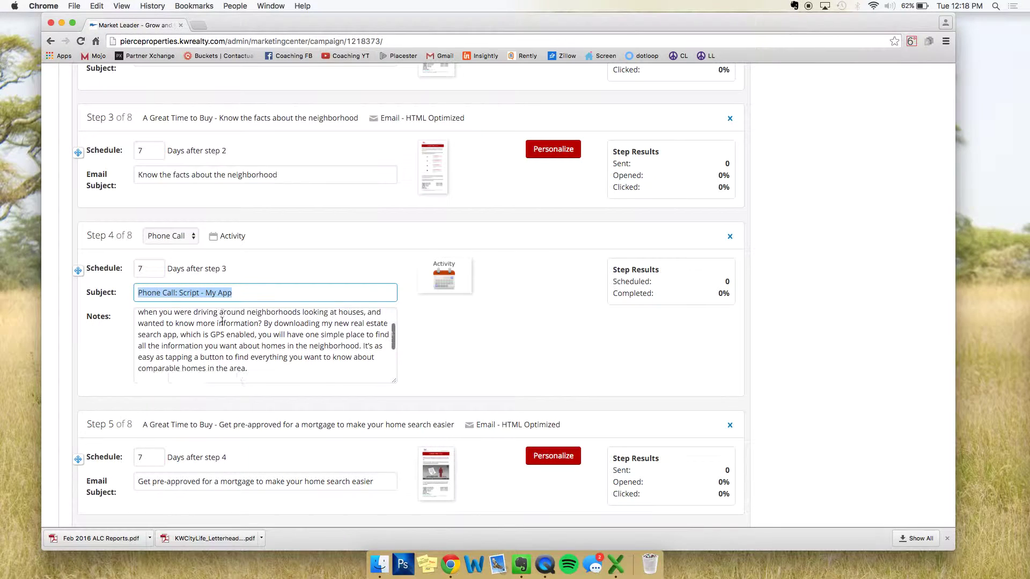
scroll(222, 321, "up", 5)
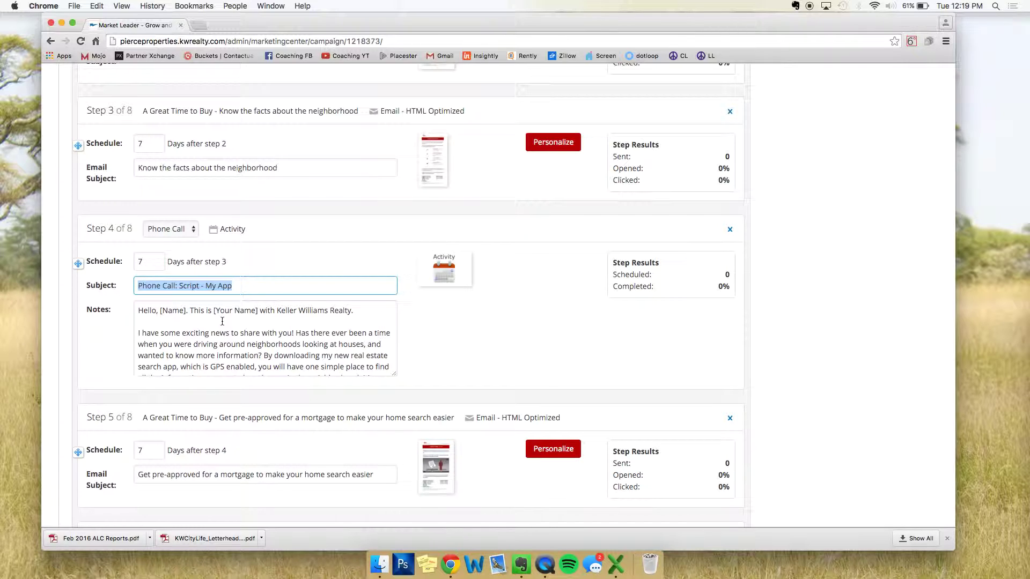
Look through campaign steps 5 to 8 and read the step 8 "Market Conditions" phone call script to its end.
scroll(222, 321, "down", 5)
scroll(421, 350, "down", 10)
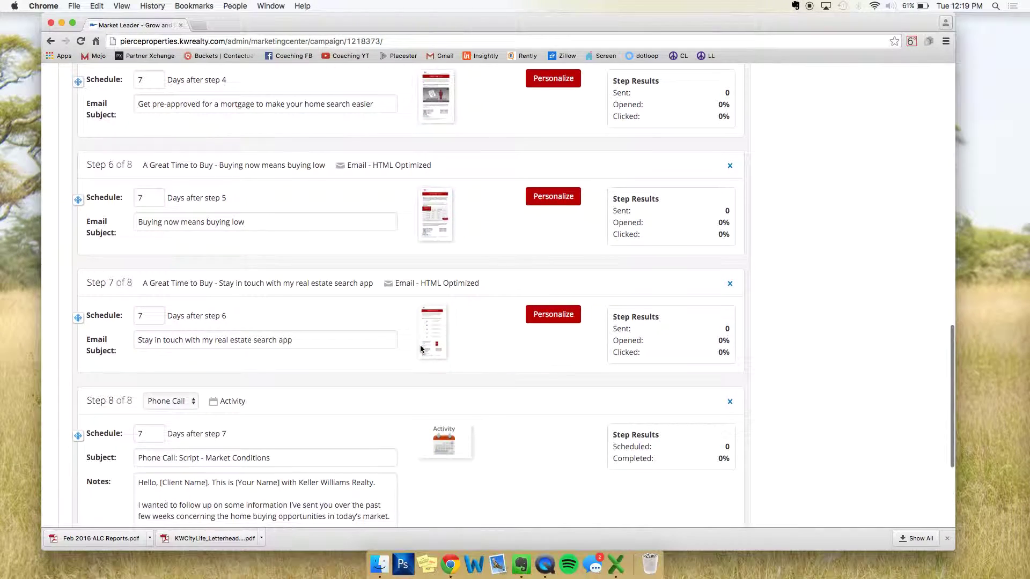
scroll(421, 349, "down", 5)
scroll(448, 395, "down", 4)
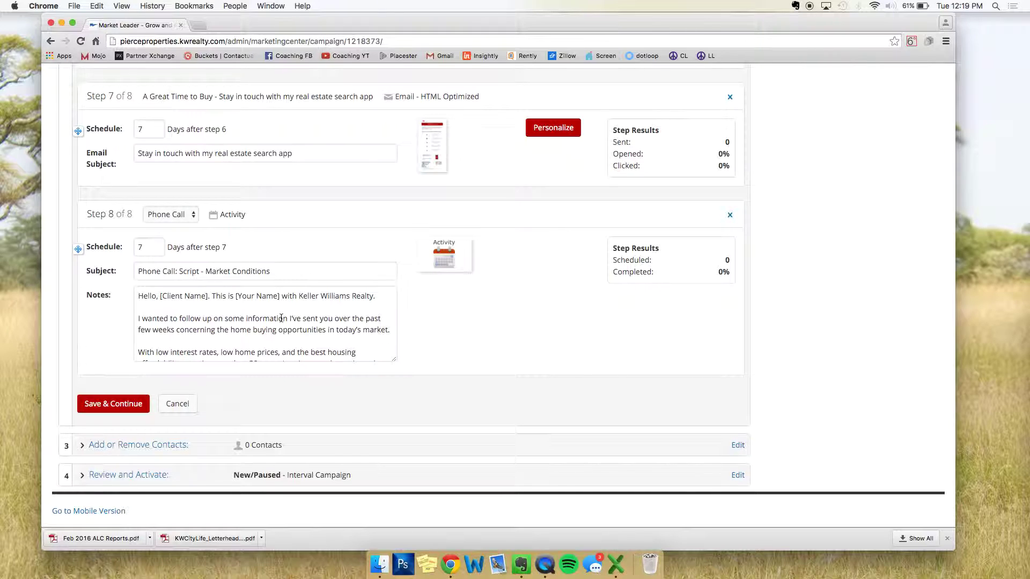
scroll(281, 318, "down", 10)
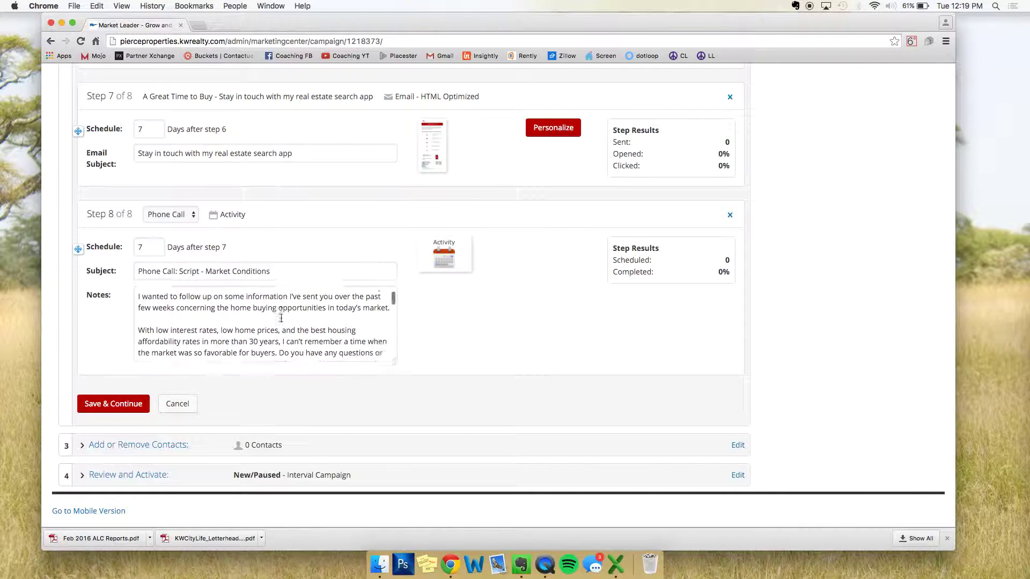
scroll(281, 318, "up", 3)
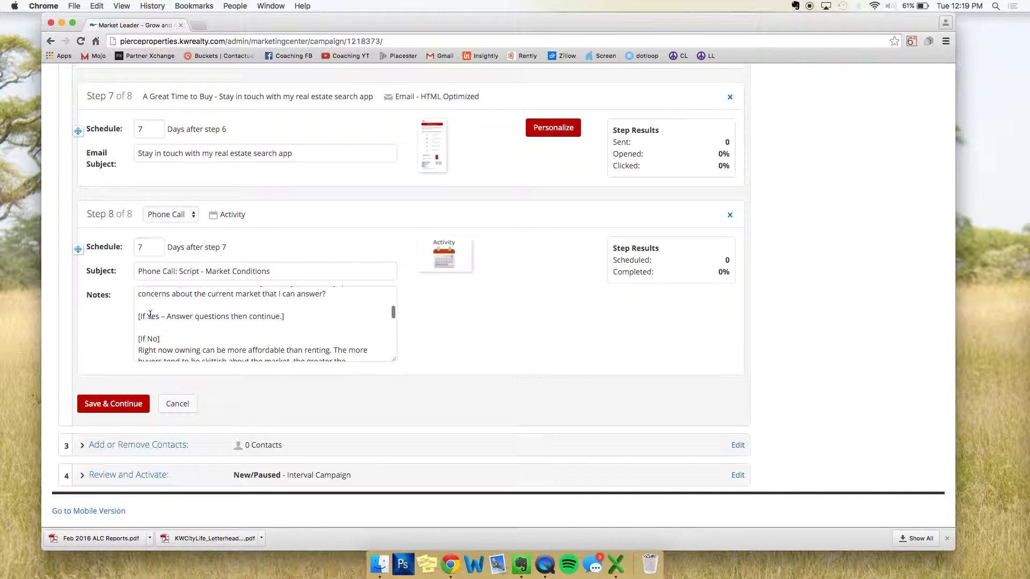
scroll(268, 314, "down", 2)
scroll(268, 314, "down", 5)
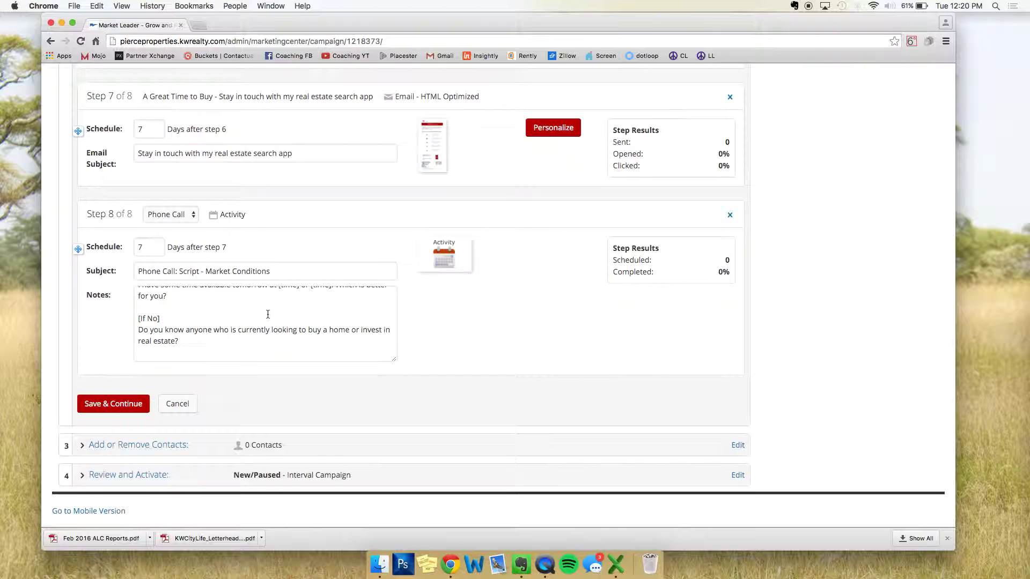
View the section for renaming the 8x8 Buyer campaign and reopen Review and Configure Steps without changing the name.
scroll(268, 314, "up", 20)
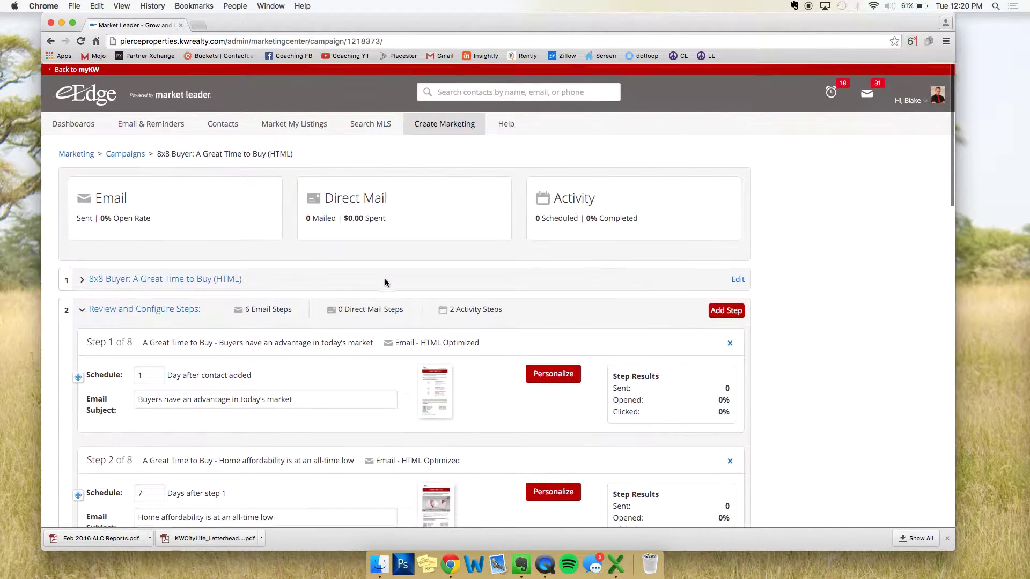
left_click(230, 280)
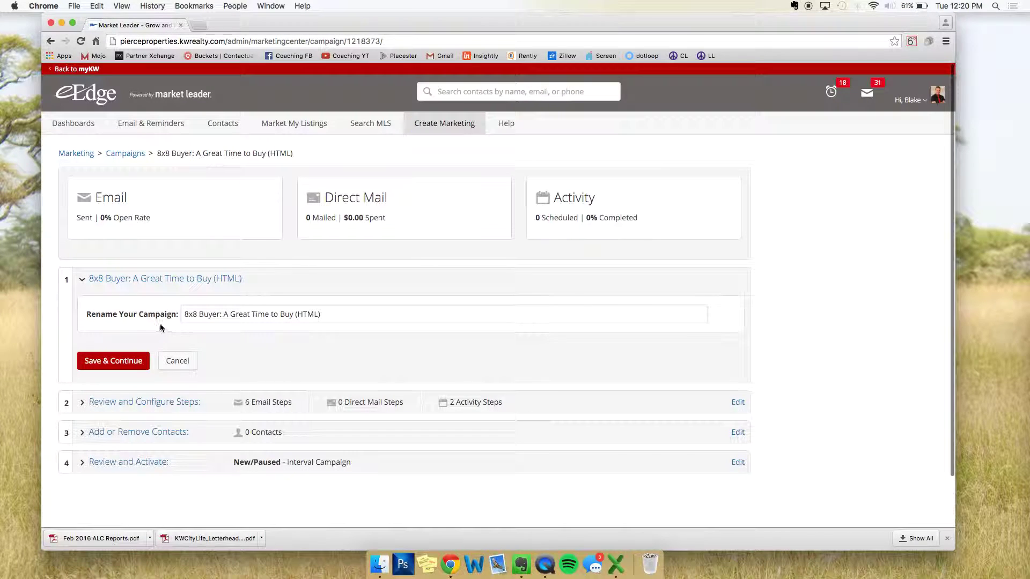
left_click(327, 315)
scroll(330, 318, "down", 2)
left_click(171, 349)
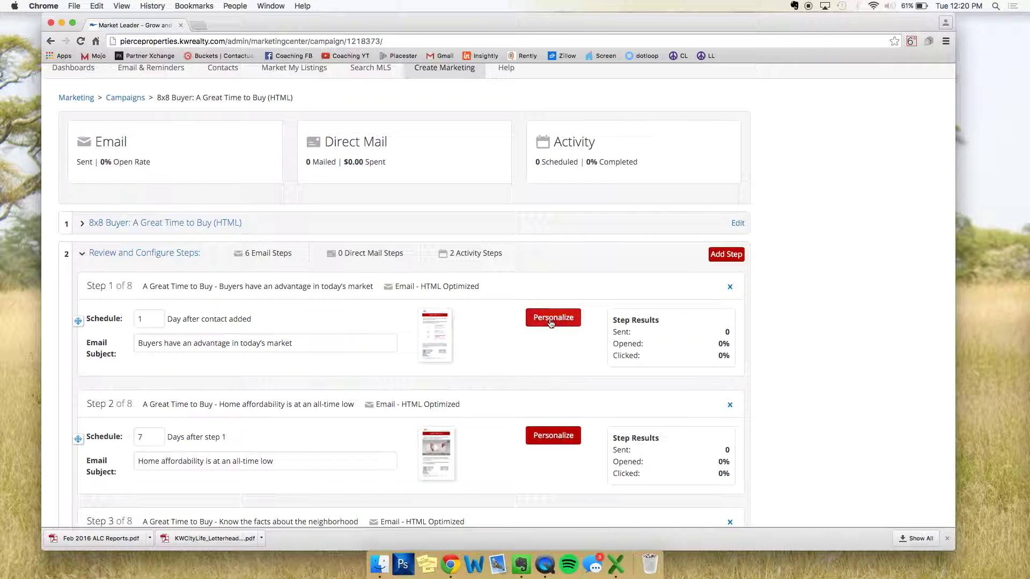
Personalize the step 1 email and correct the misspelled company name in the signature to "Keller Williams".
left_click(551, 321)
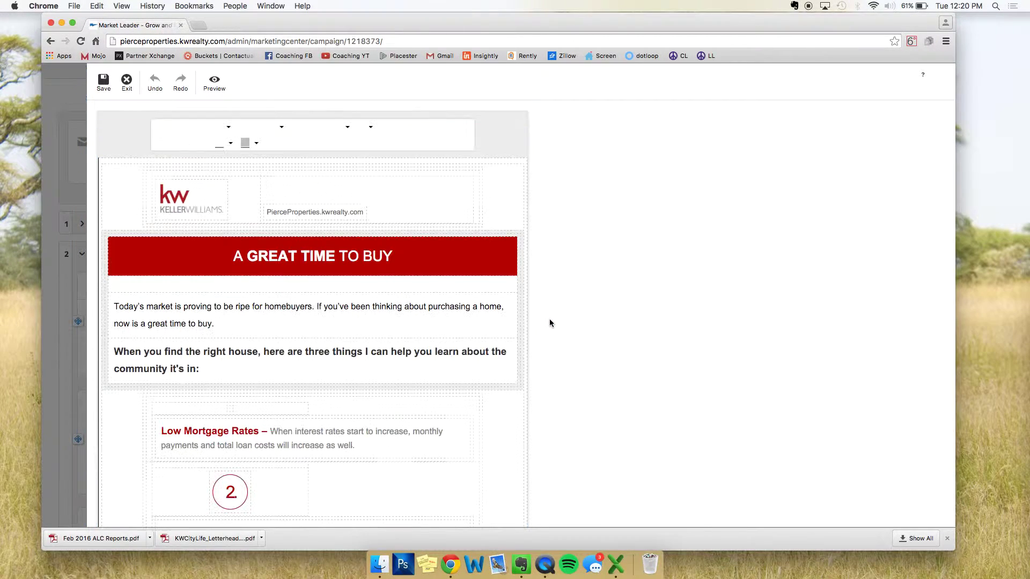
scroll(262, 309, "down", 10)
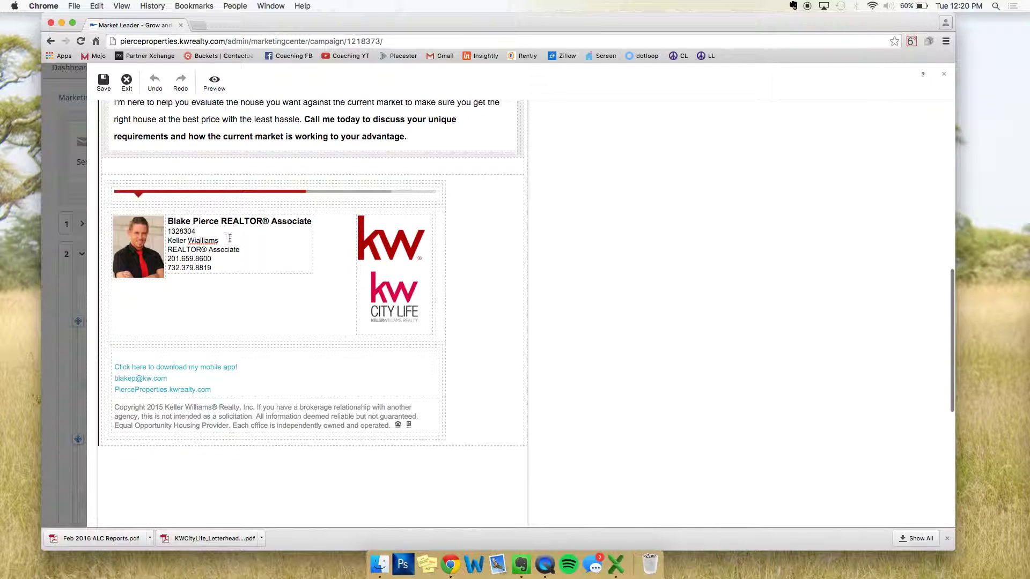
right_click(210, 242)
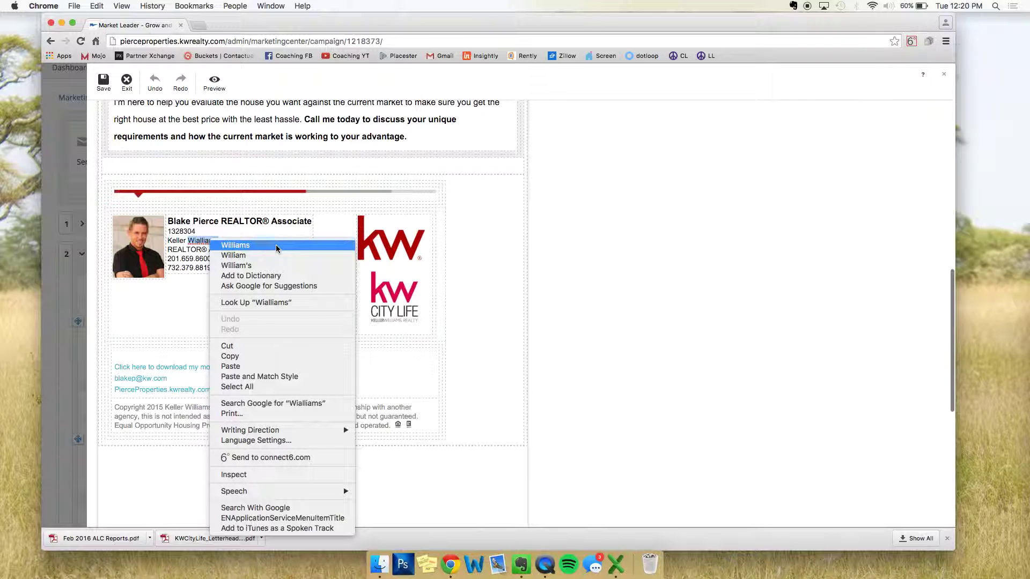
left_click(253, 234)
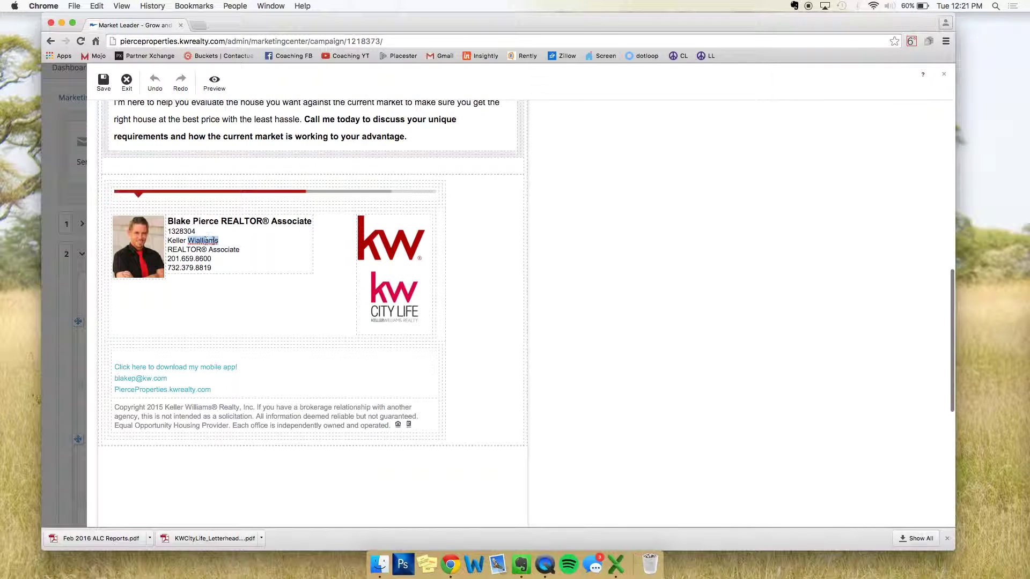
left_click(200, 241)
key("BackSpace")
left_click(216, 235)
scroll(233, 256, "up", 15)
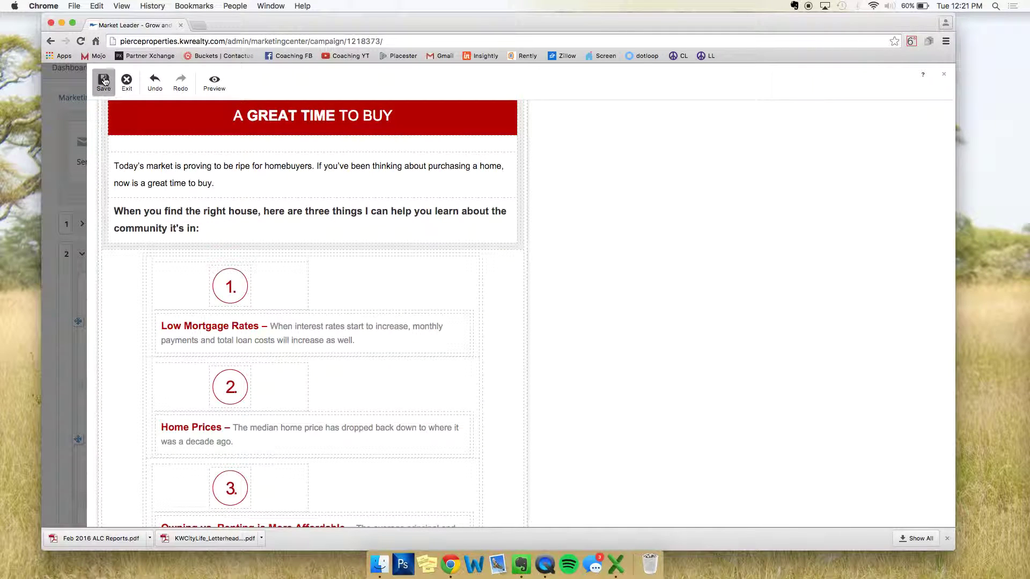
Save the personalized step 1 email under a unique name by altering the end of its current title.
left_click(104, 81)
left_click(413, 316)
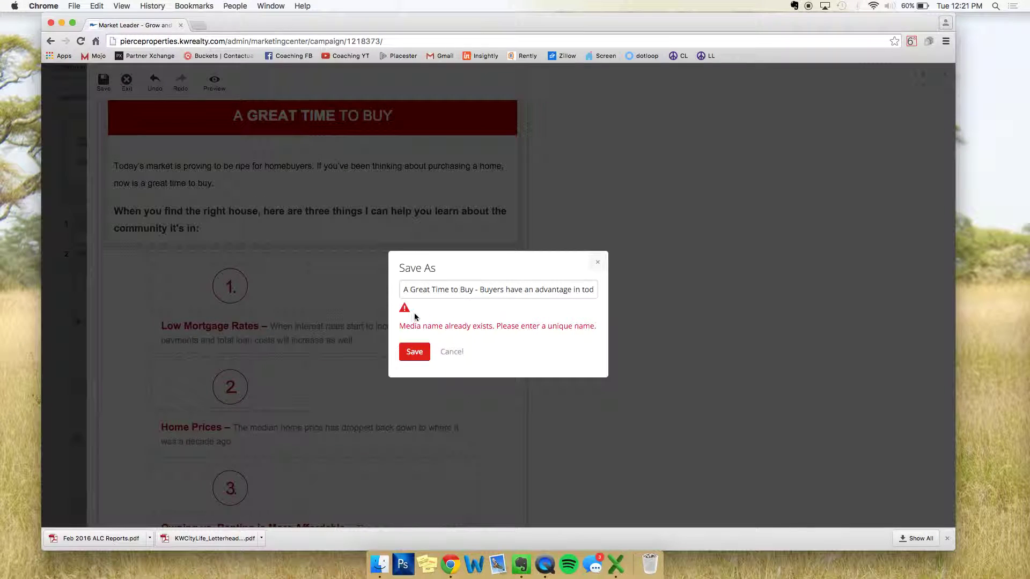
left_click(589, 290)
type("m")
left_click(409, 354)
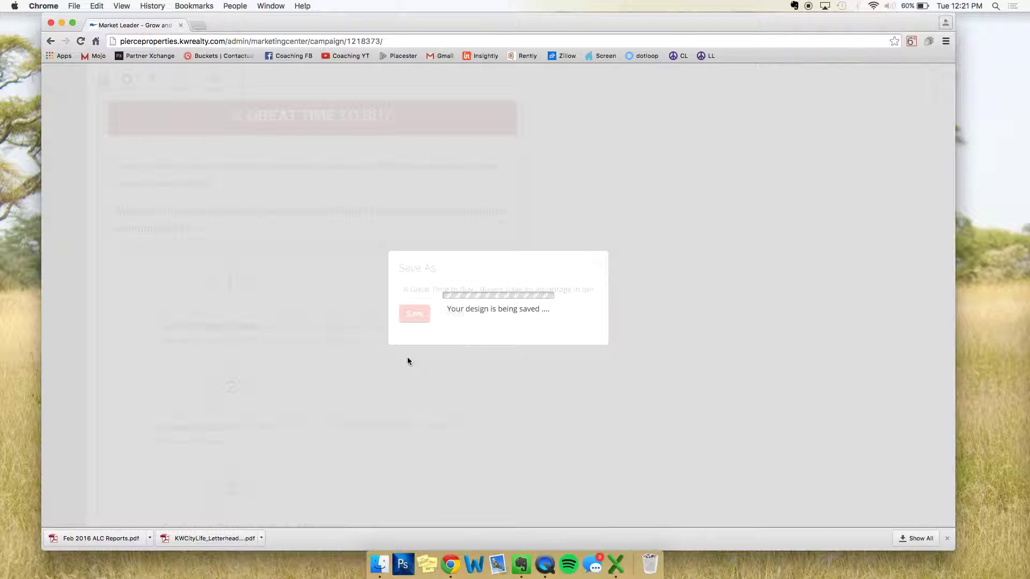
Return to the template list, choose "8x8 Buyer: A Great Time to Buy (HTML)" and open the campaign's Add or Remove Contacts section.
right_click(228, 144)
left_click(159, 122)
scroll(162, 119, "left", 5)
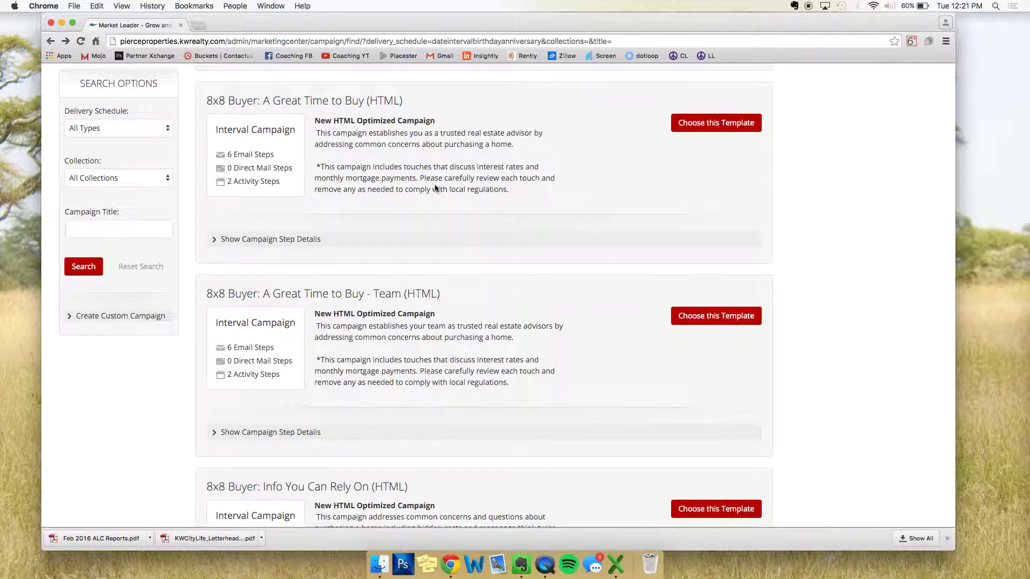
left_click(725, 121)
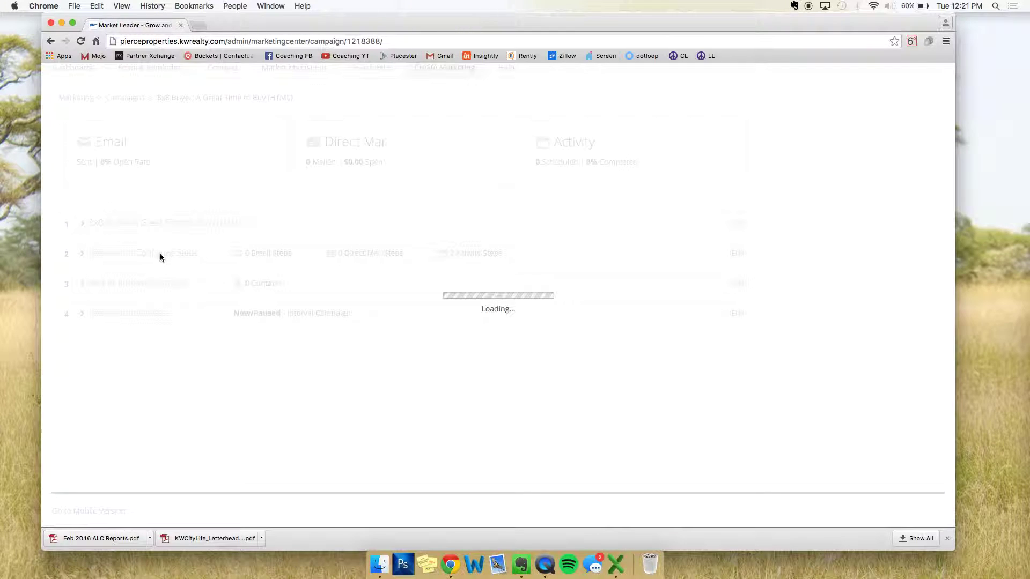
left_click(159, 254)
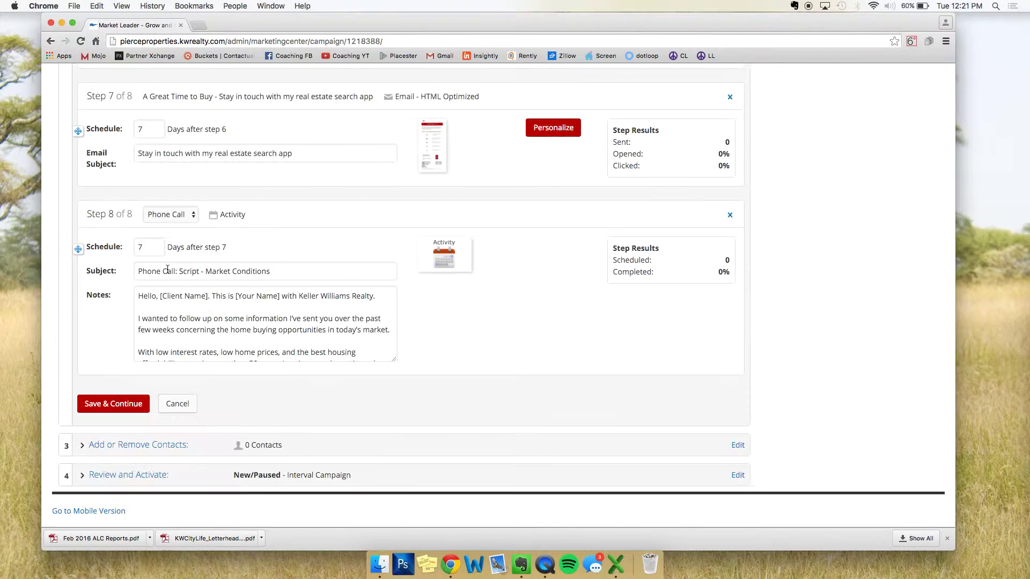
left_click(145, 445)
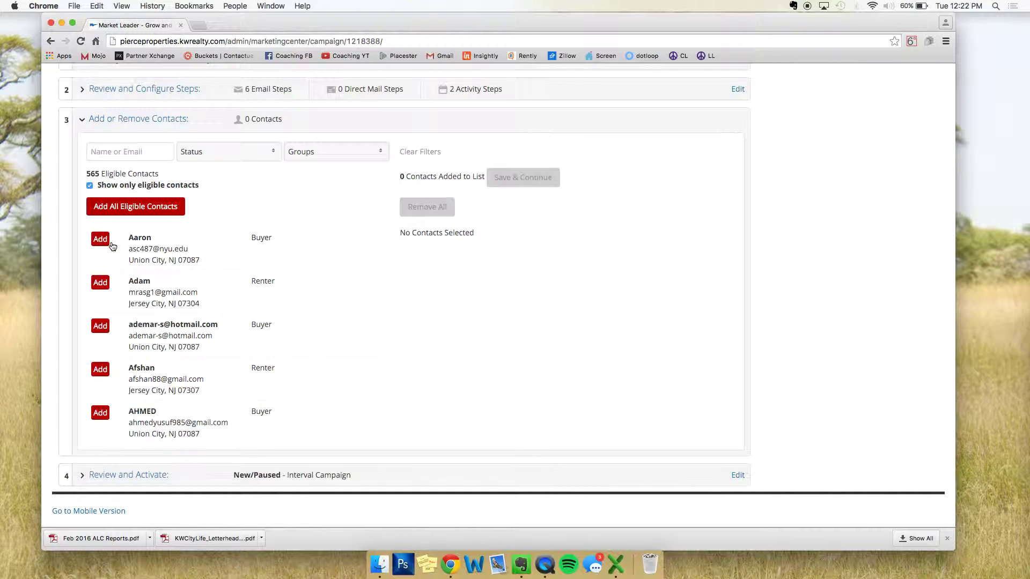
Add four eligible contacts to the campaign's recipient list and open the Review and Activate section.
left_click(100, 326)
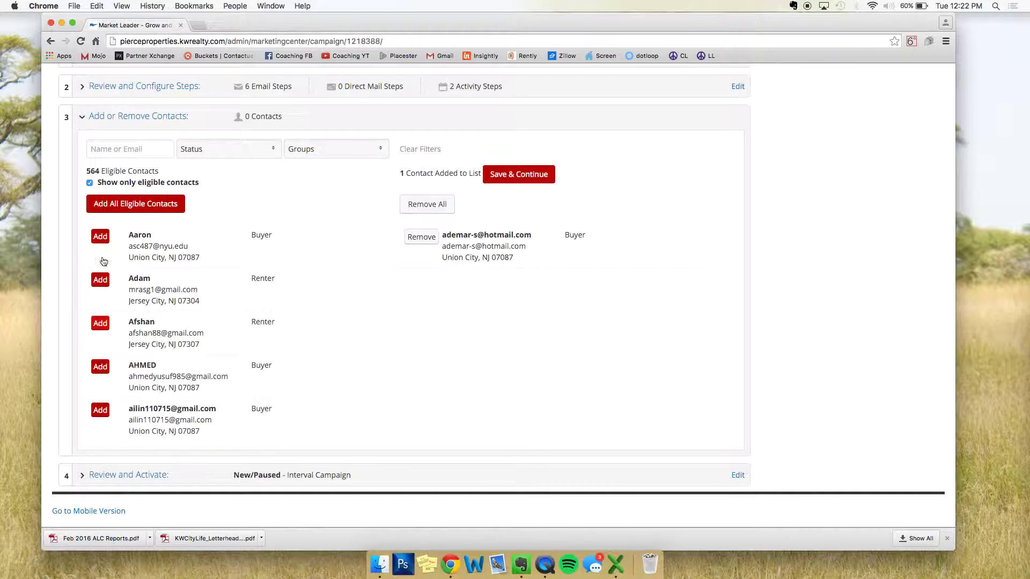
left_click(102, 241)
left_click(103, 283)
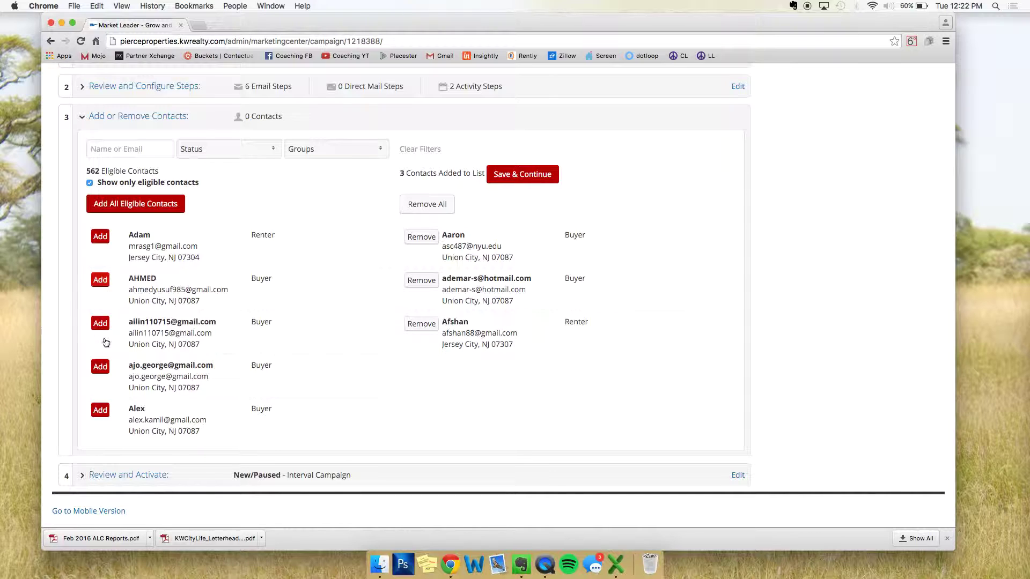
left_click(101, 368)
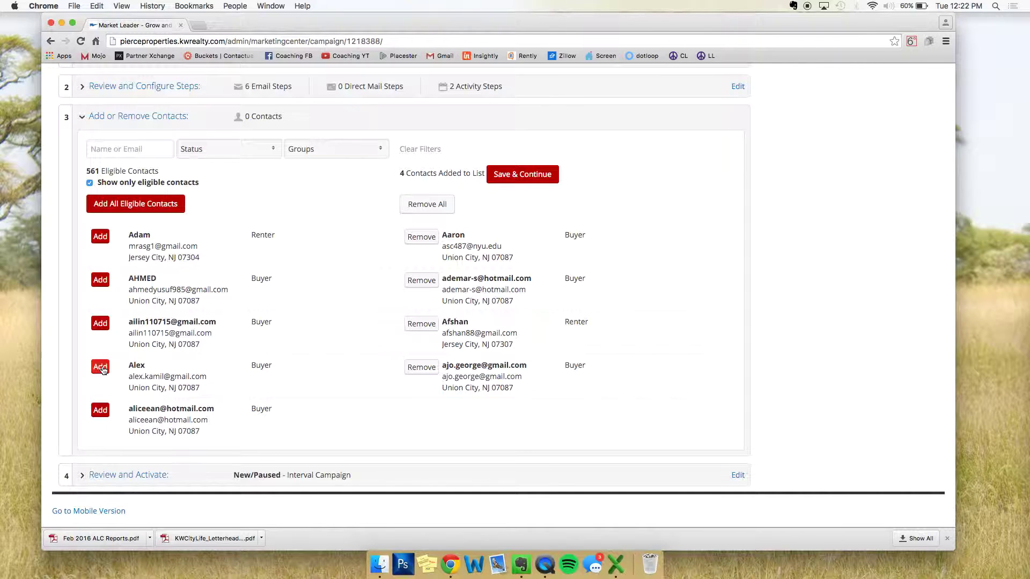
scroll(201, 399, "down", 5)
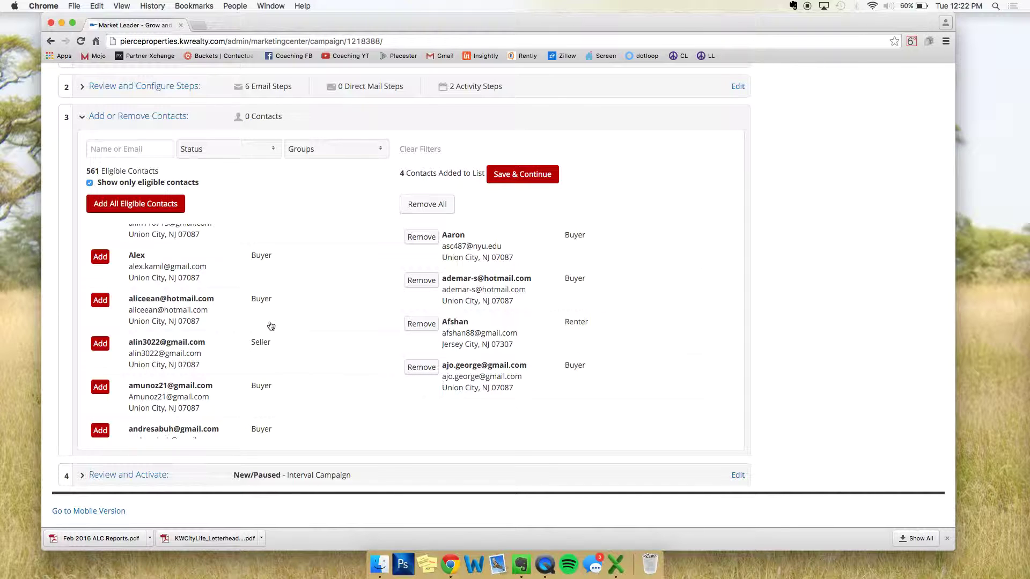
scroll(271, 323, "up", 3)
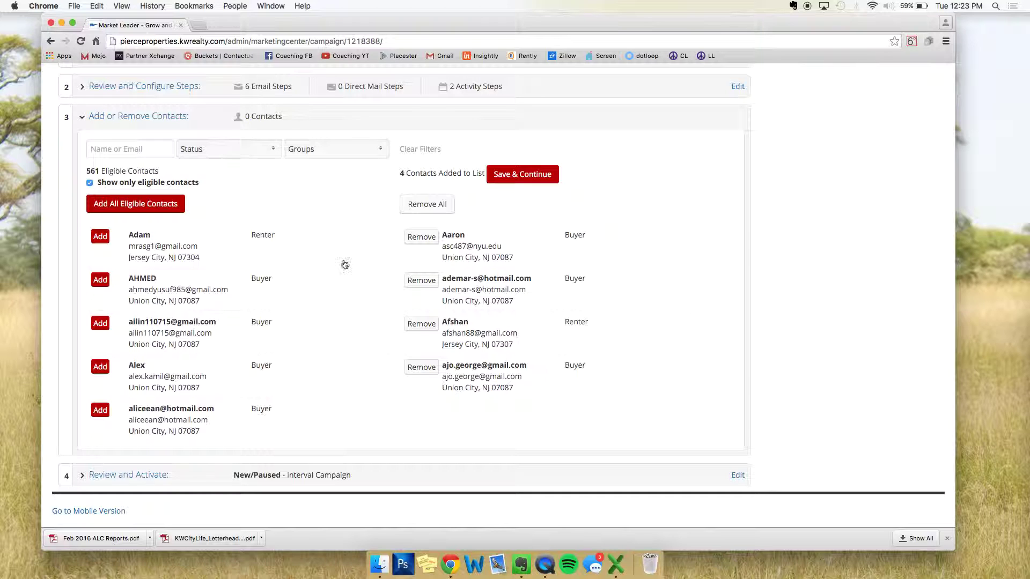
left_click(160, 476)
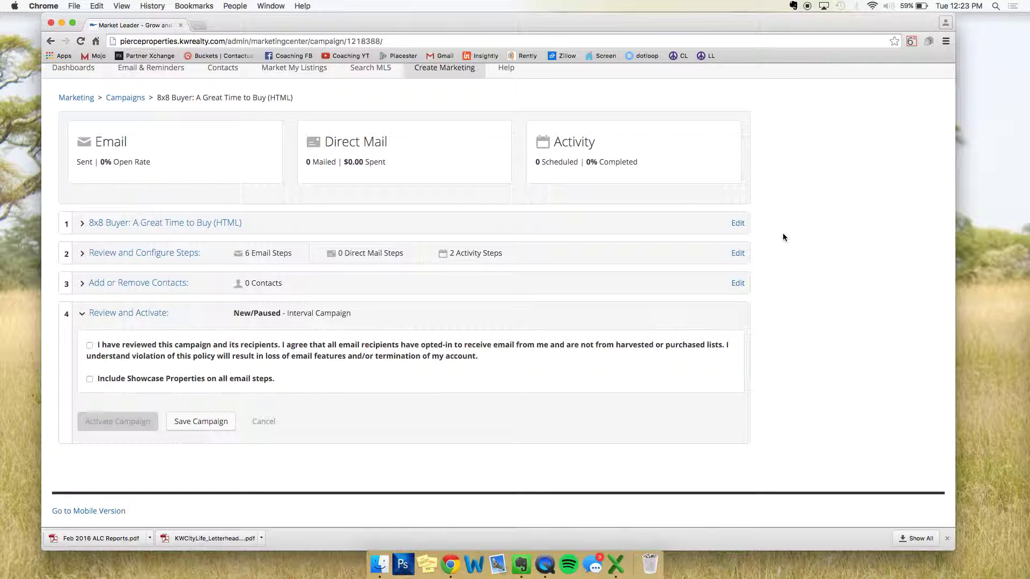
Leave the 8x8 Buyer campaign without activating it and go back to the campaigns overview with the active campaigns.
left_click(87, 98)
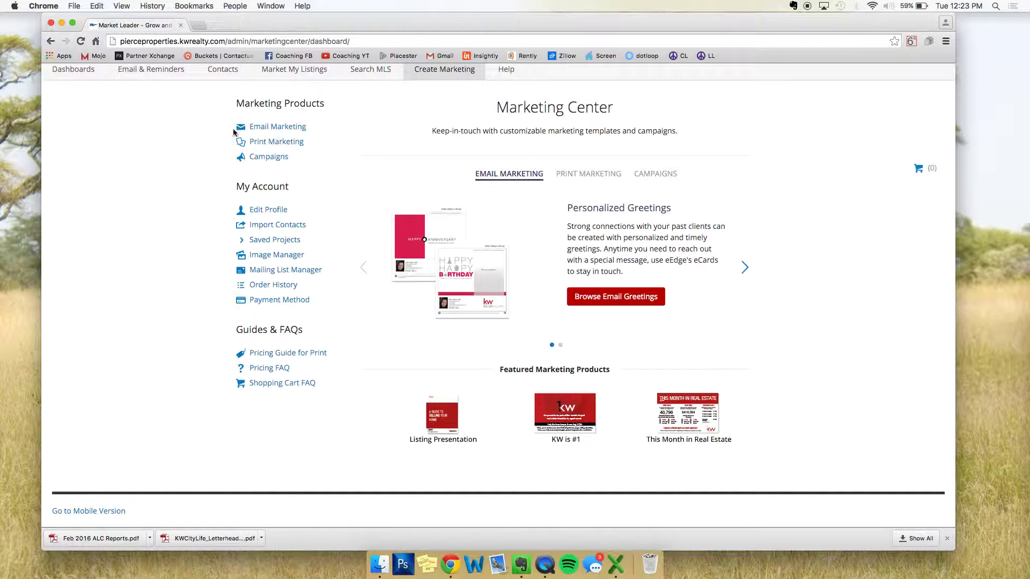
left_click(50, 41)
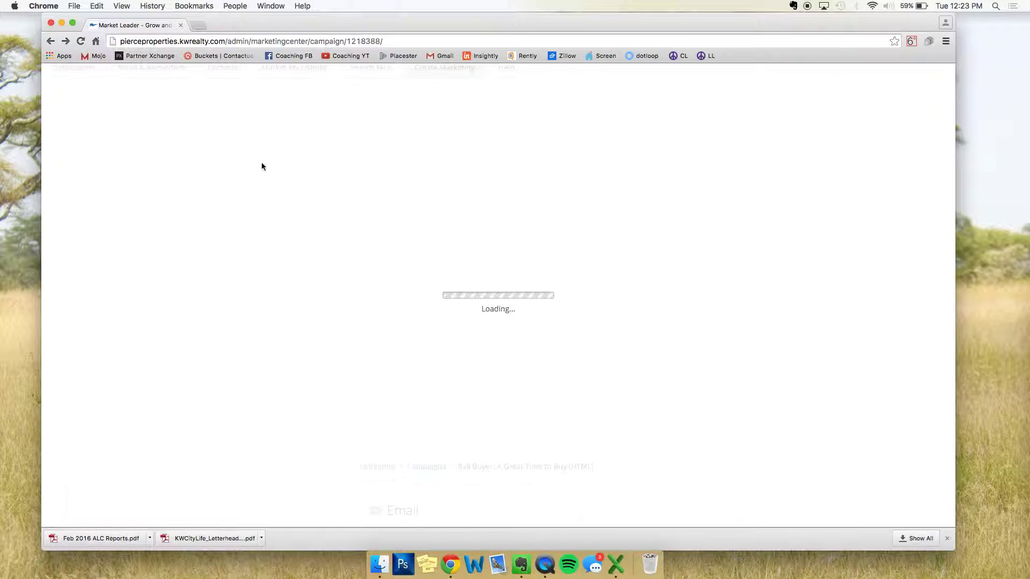
scroll(261, 163, "left", 5)
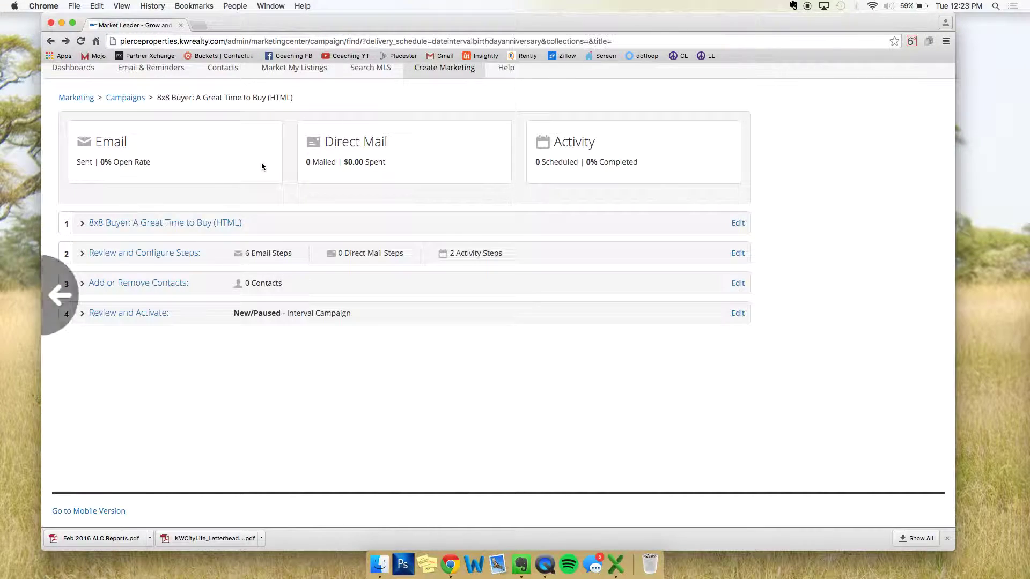
scroll(262, 162, "left", 5)
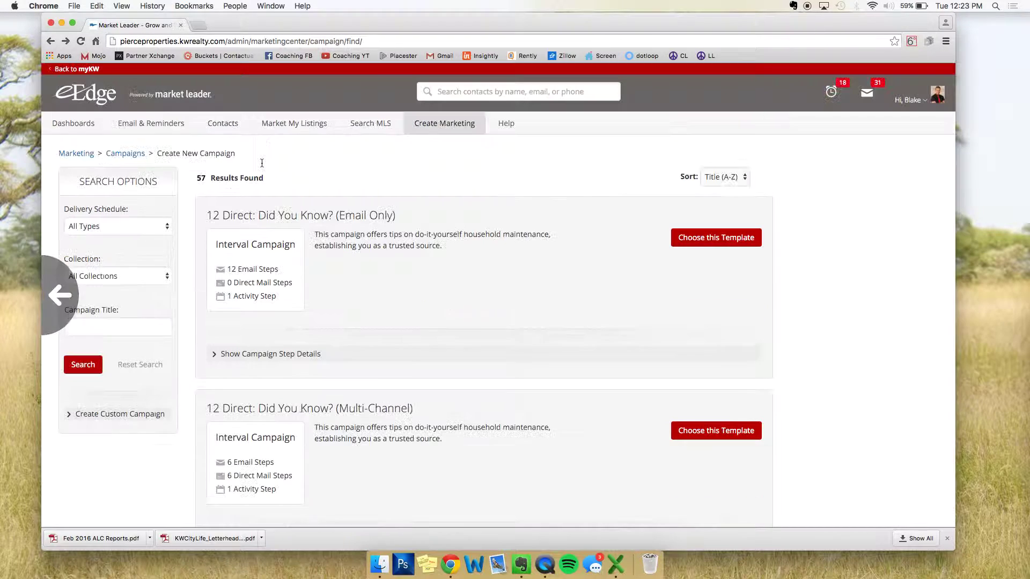
scroll(262, 163, "left", 5)
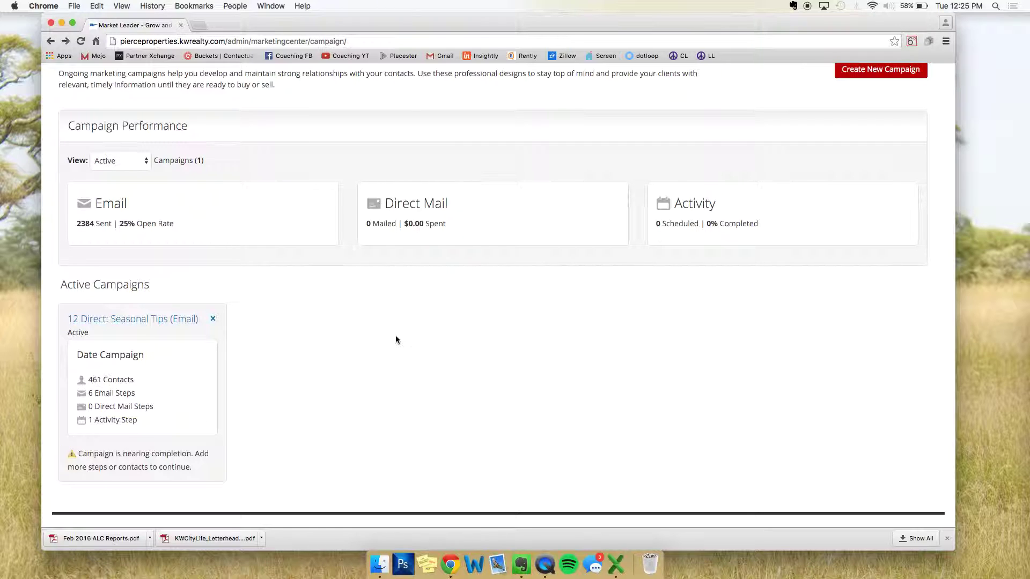
Go to mykw.kw.com, open the contacts list from the eEdge Control Panel and look through the listed contacts.
left_click(362, 41)
type("my")
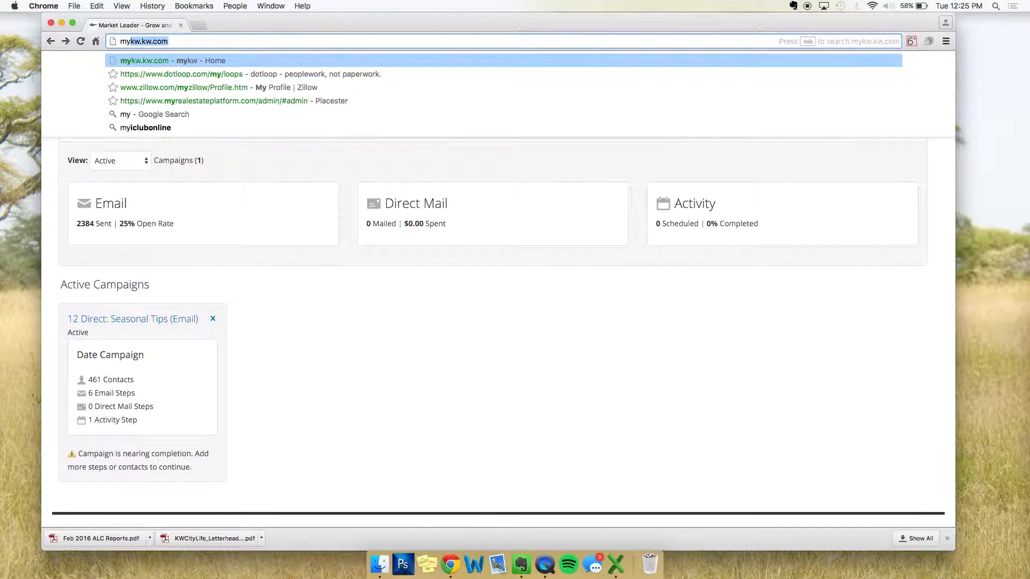
key("Return")
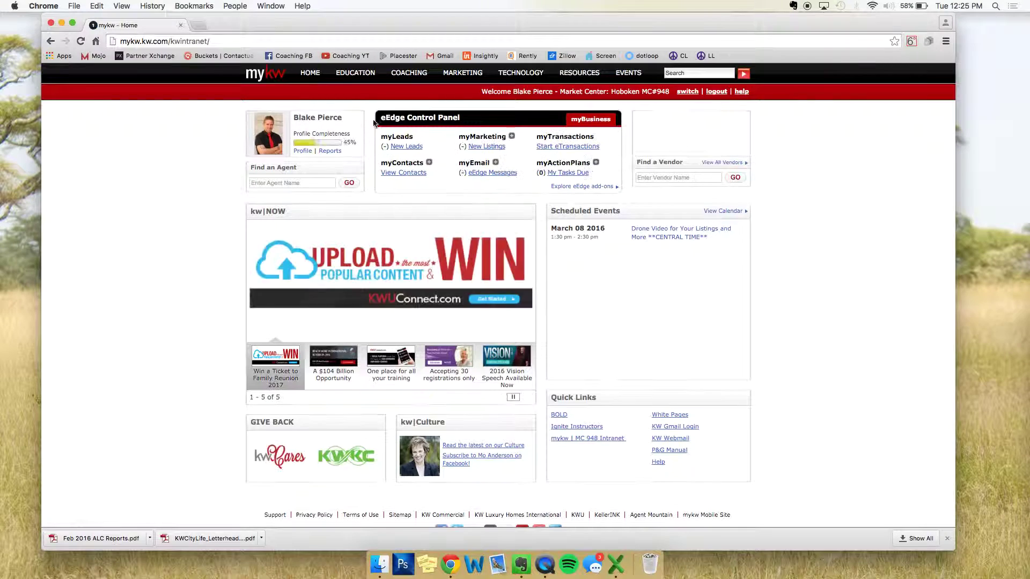
left_click(404, 174)
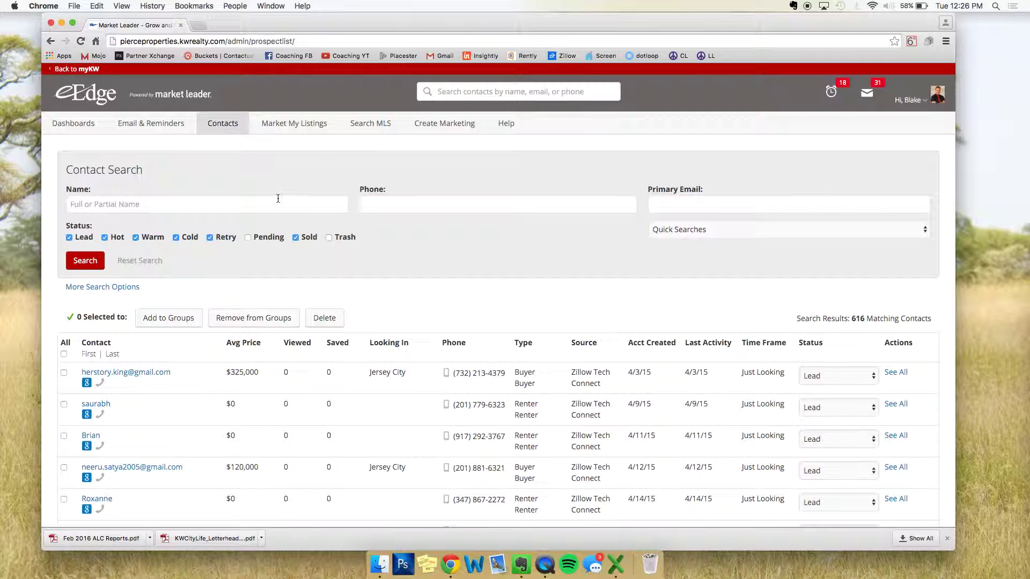
scroll(277, 199, "down", 5)
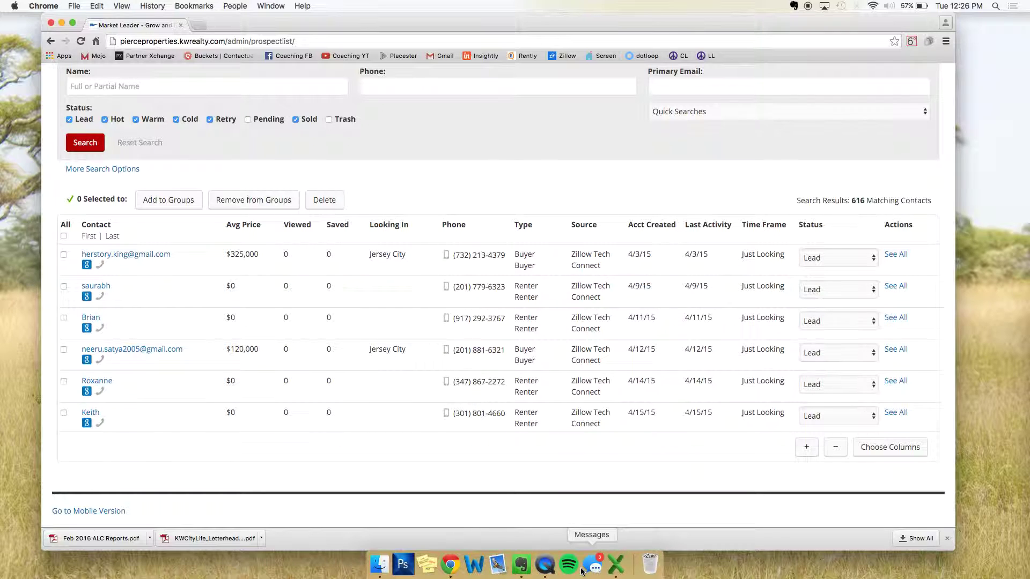
right_click(545, 560)
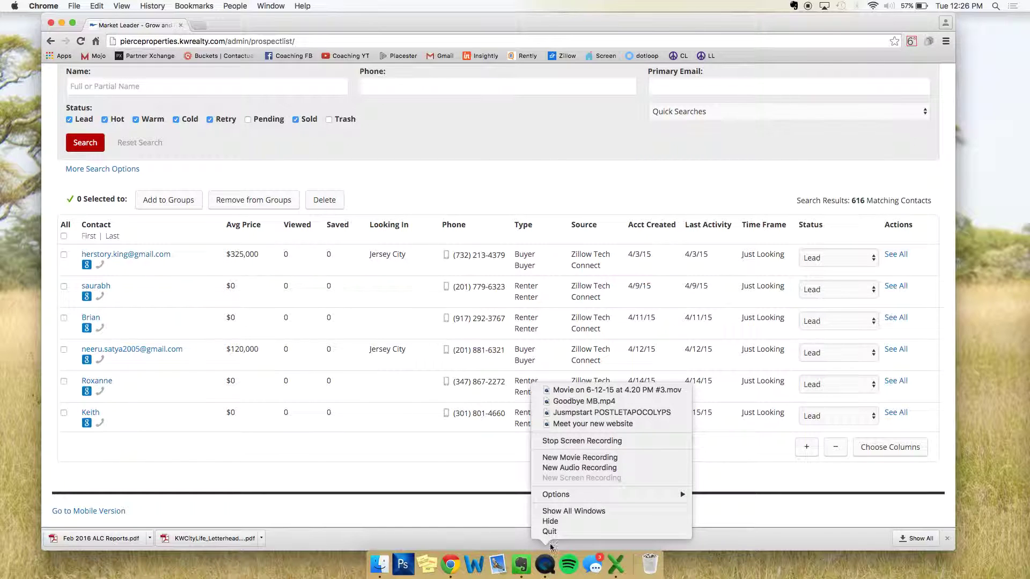